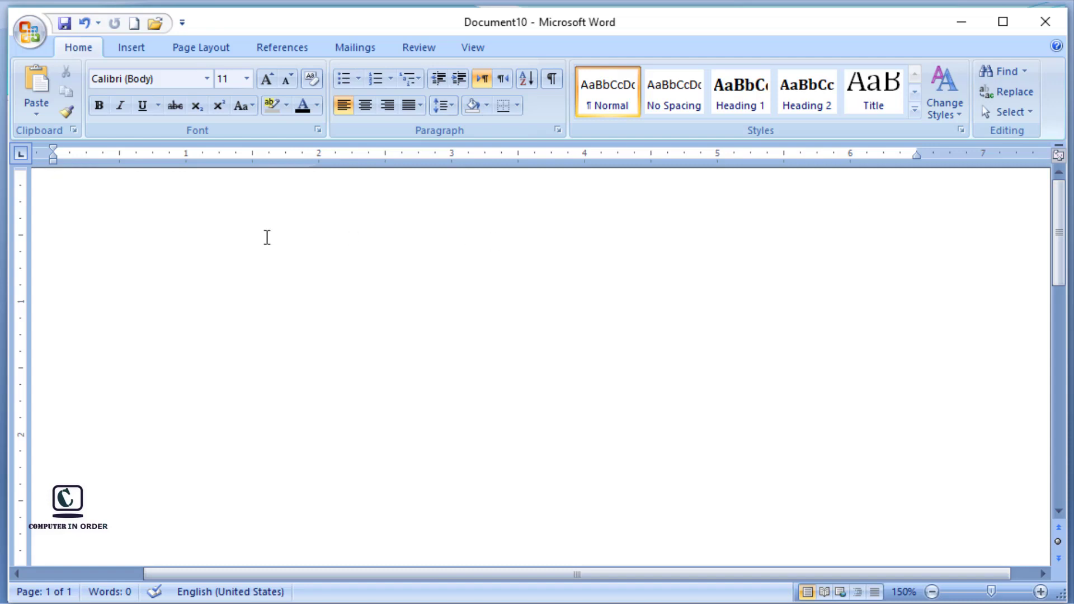
Paste the copied "Microsoft Word – Introduction" text into the blank document
key(Return)
key(ctrl+v)
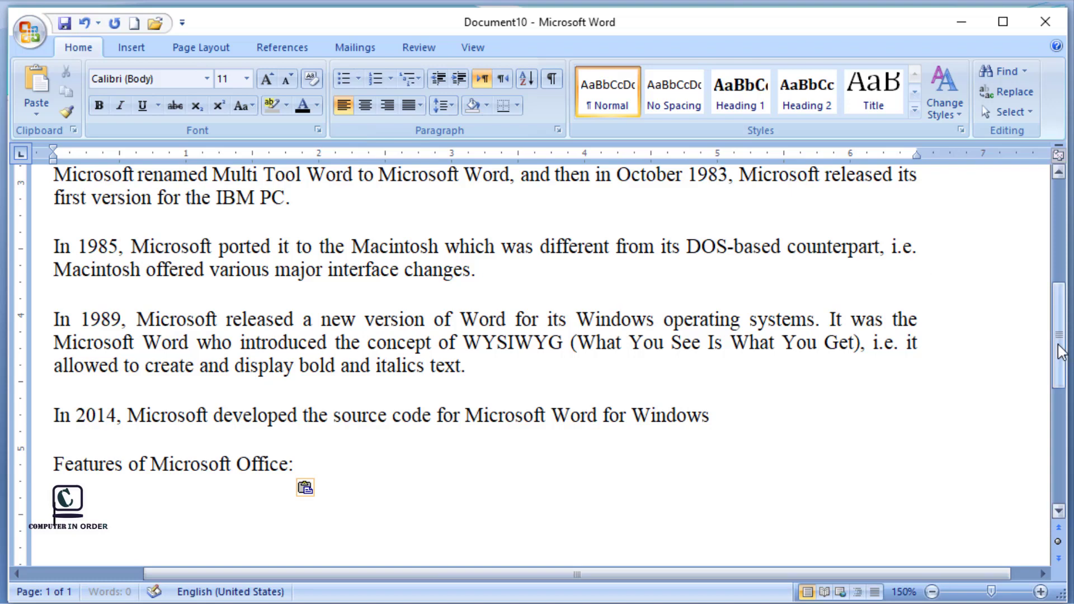
drag(1061, 352, 1061, 259)
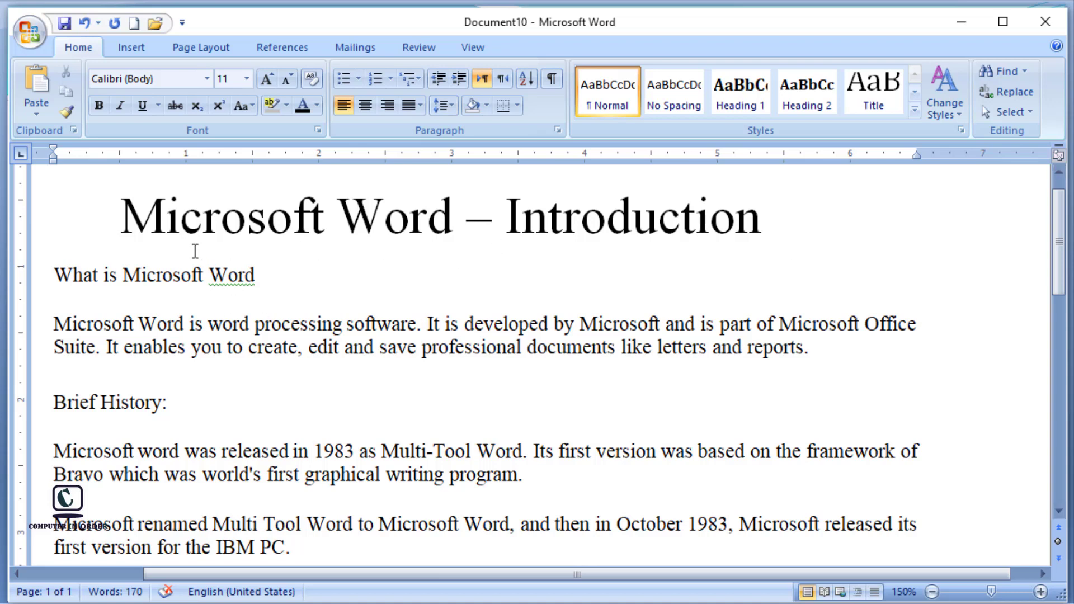
Copy "Microsoft Word" from the title and paste it on a new line below "Features of Microsoft Office:"
click(119, 218)
drag(140, 220, 419, 218)
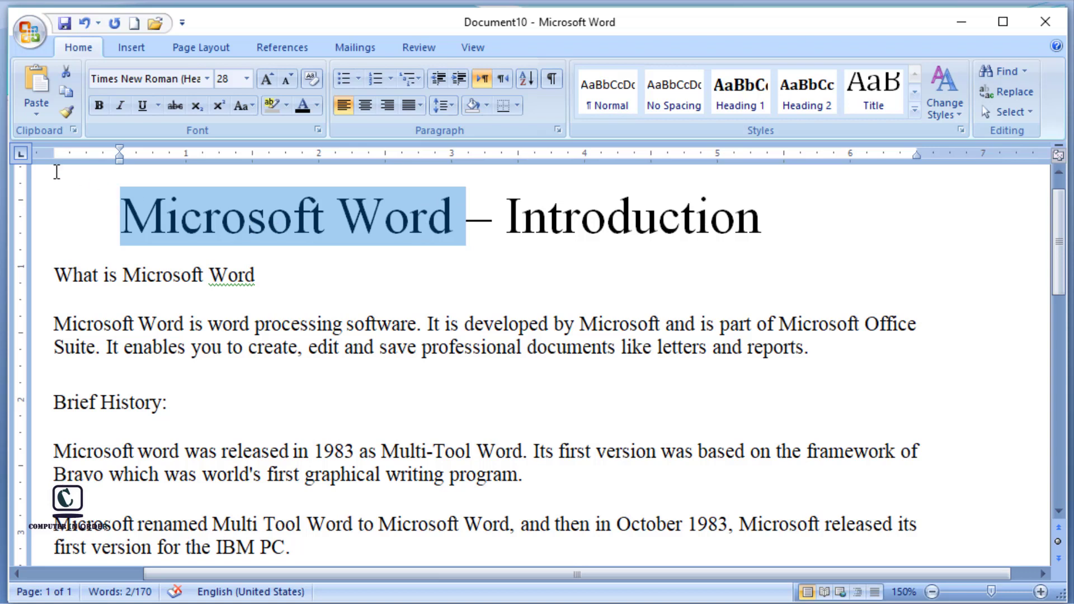
click(72, 95)
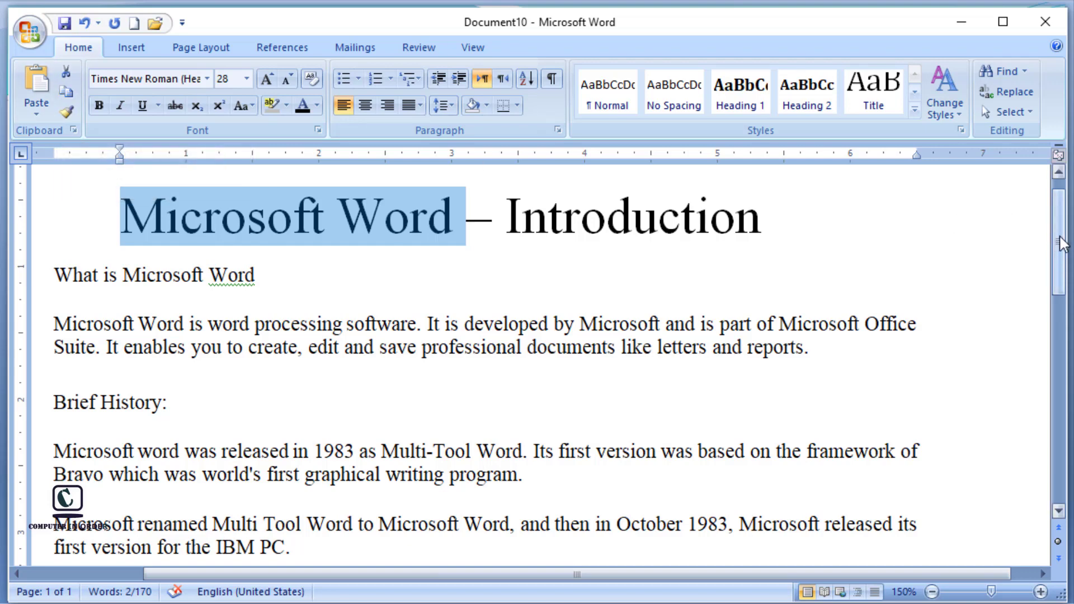
drag(1062, 243, 1062, 379)
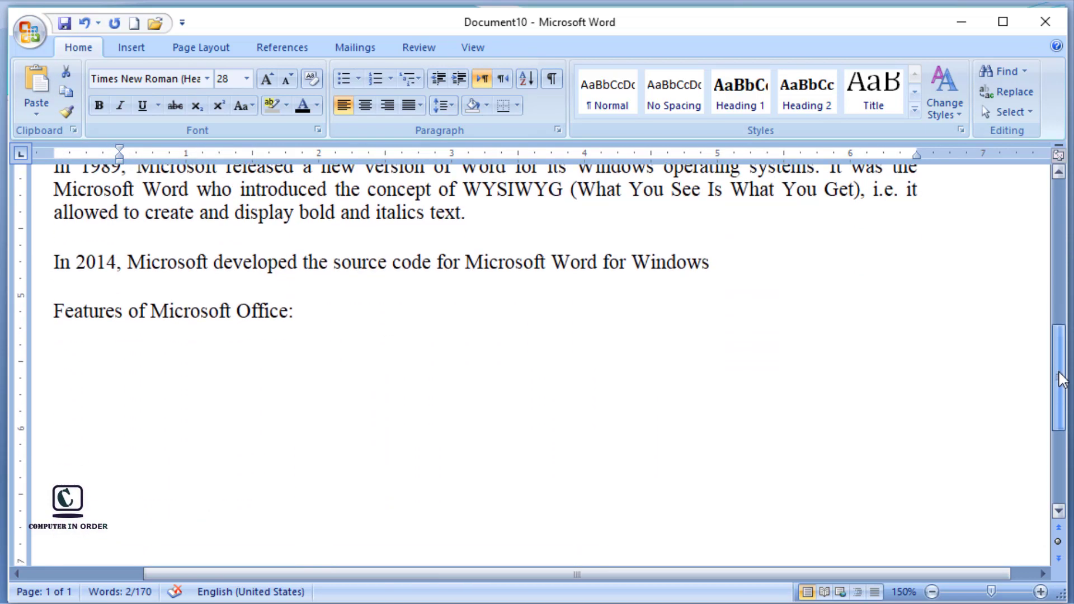
click(144, 388)
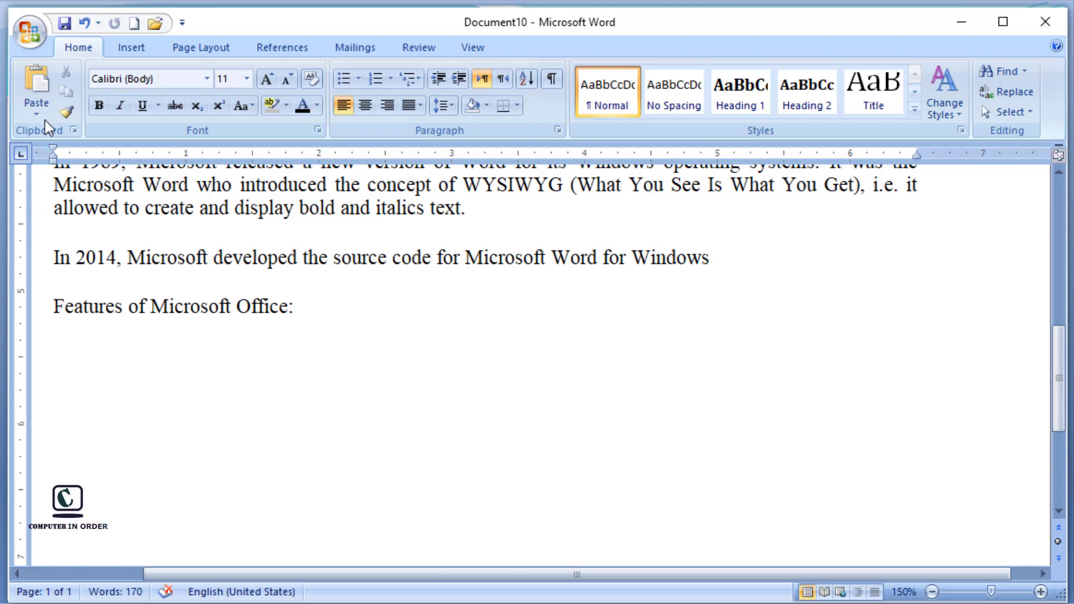
click(41, 86)
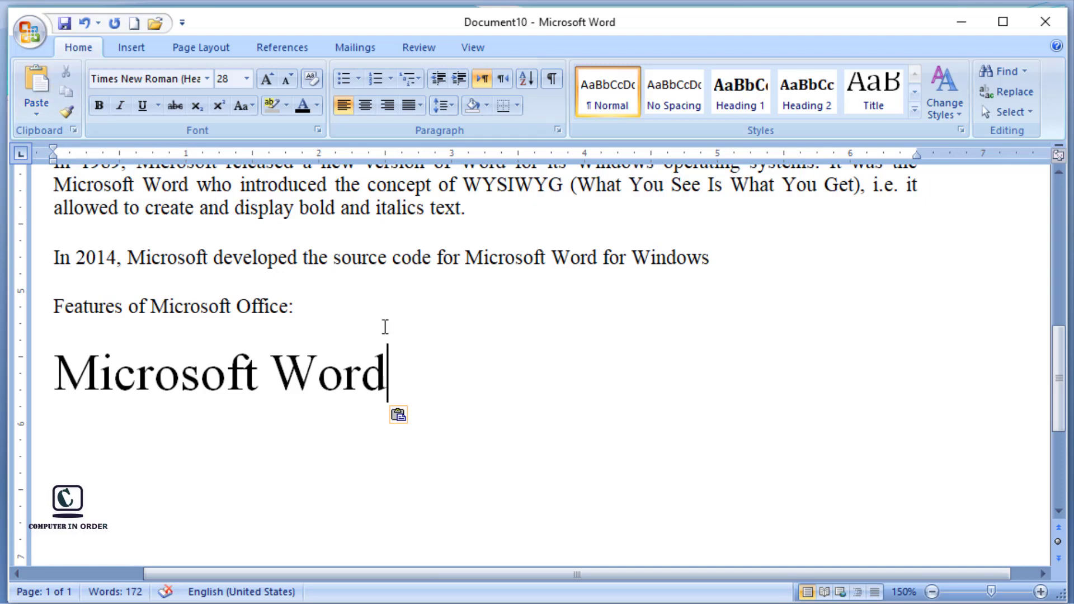
Paste "Microsoft Word" seven more times after the first copy at the end of the document
click(40, 86)
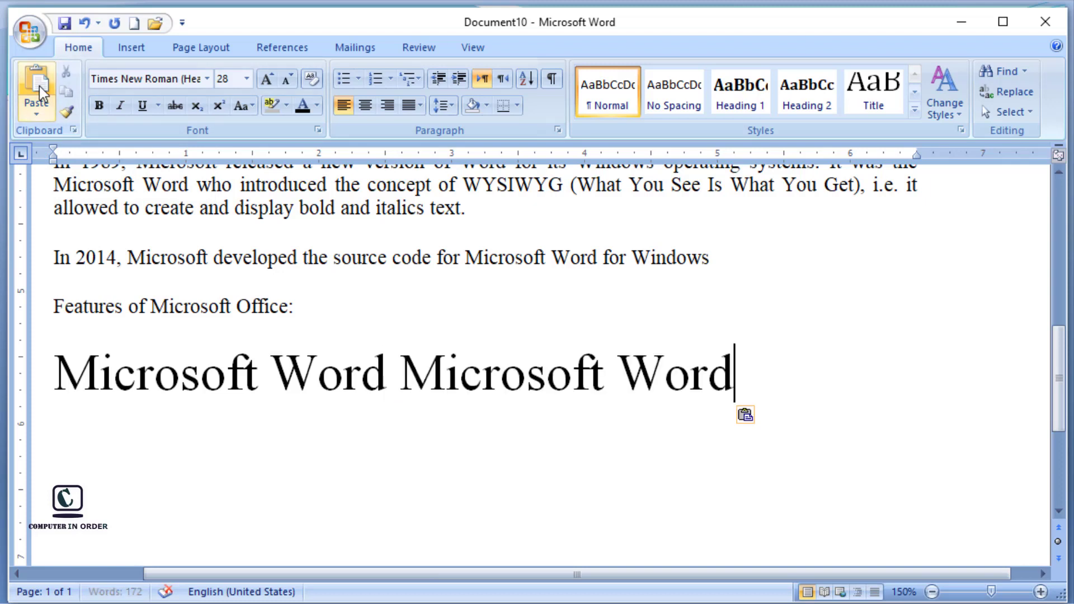
click(39, 86)
click(39, 86)
click(39, 86)
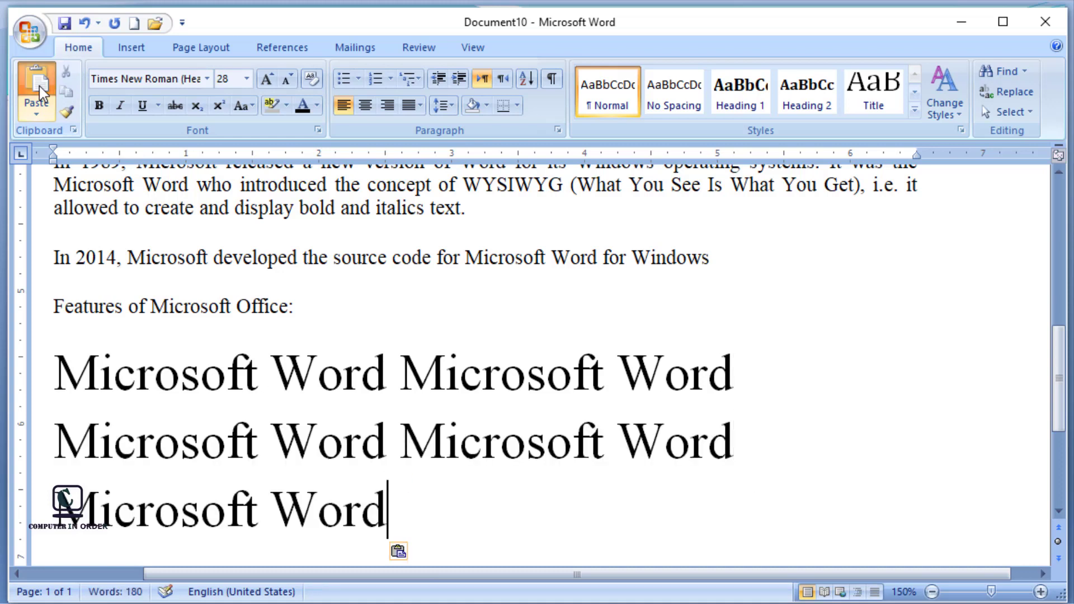
click(39, 85)
click(39, 86)
click(39, 85)
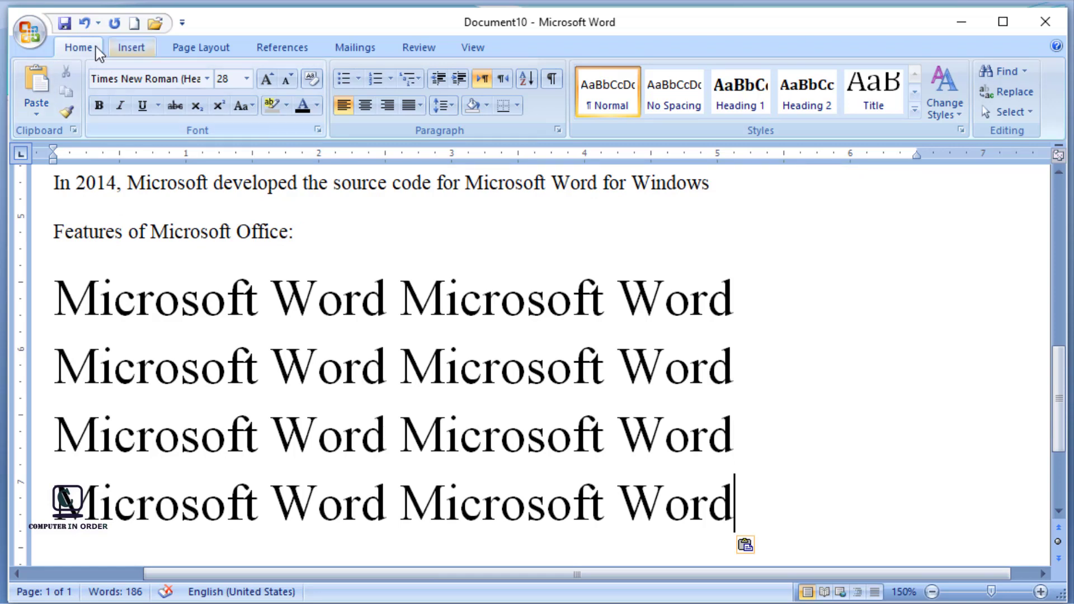
Undo the seven extra pastes so that only the first "Microsoft Word" copy is kept
click(82, 29)
click(81, 28)
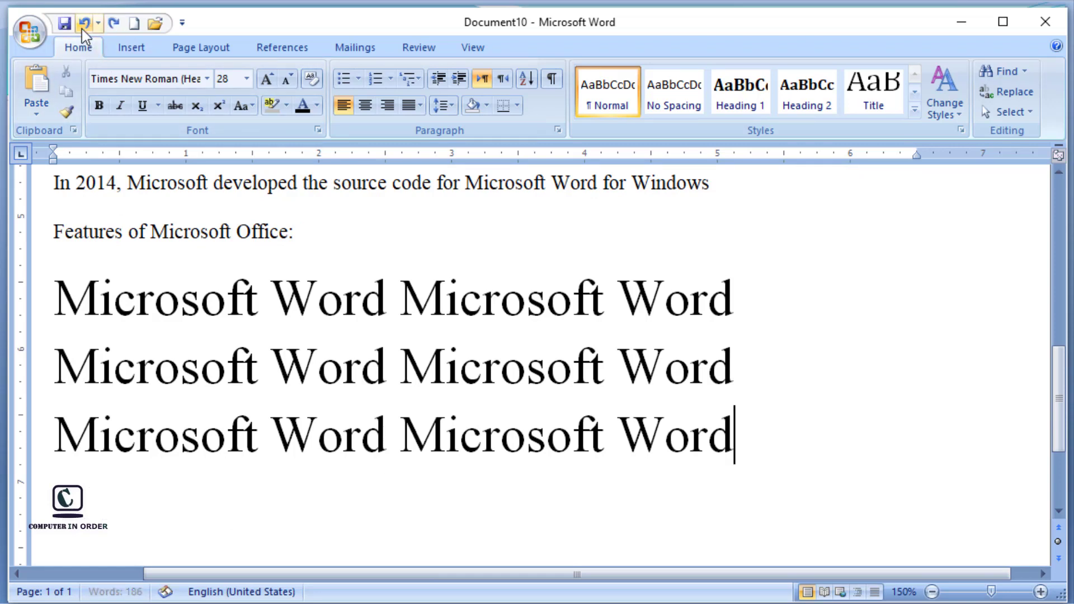
click(81, 29)
click(82, 28)
click(82, 28)
click(82, 29)
click(82, 28)
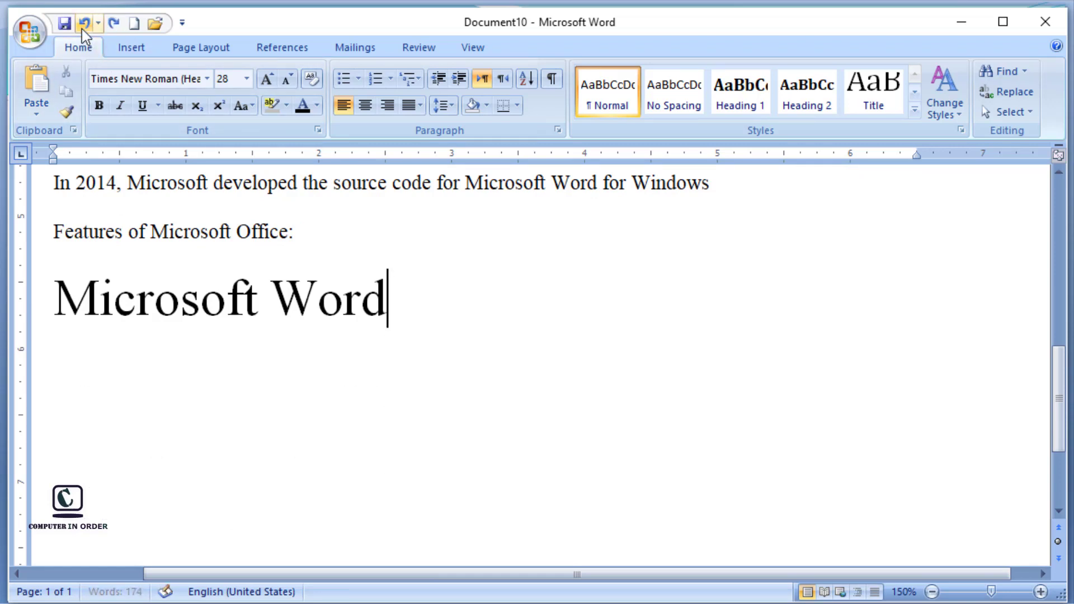
click(81, 29)
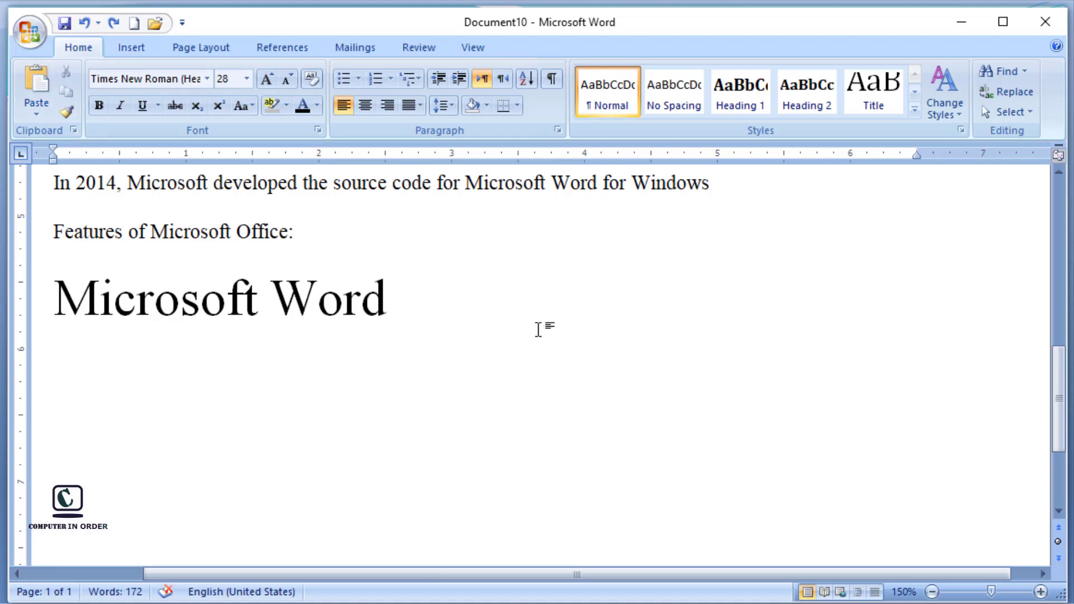
Cut the paragraph beginning "In 2014, Microsoft developed" and paste it below the large "Microsoft Word" line
drag(1059, 426, 1058, 374)
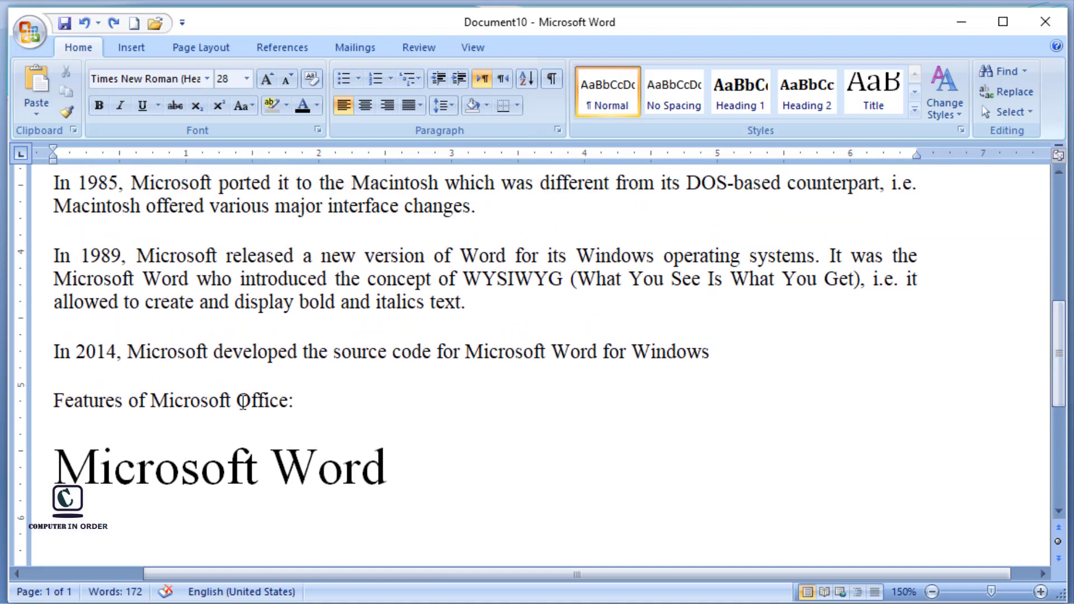
drag(57, 360, 653, 353)
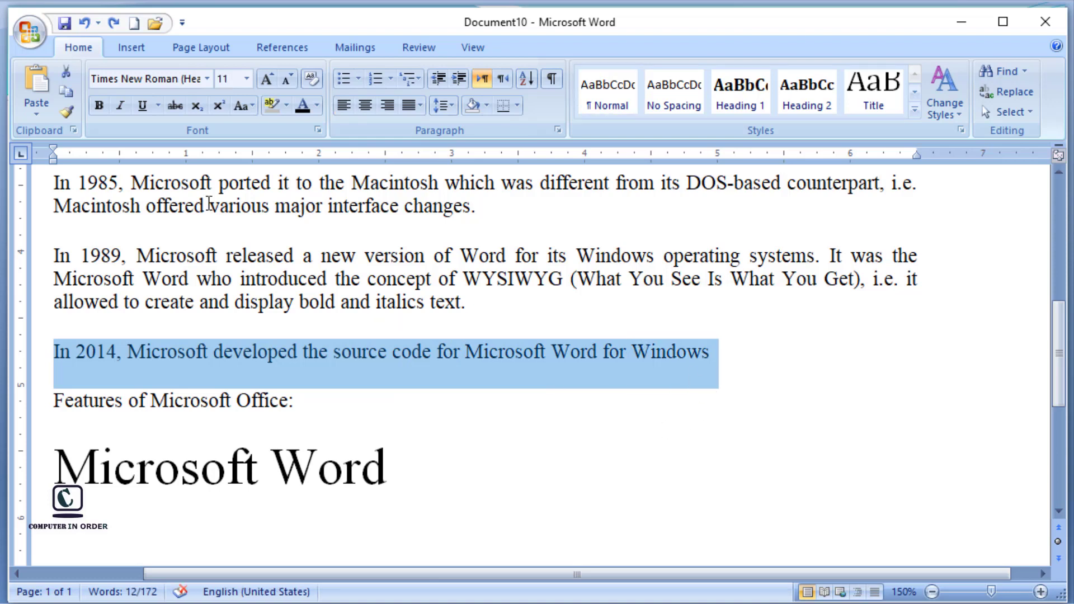
click(66, 72)
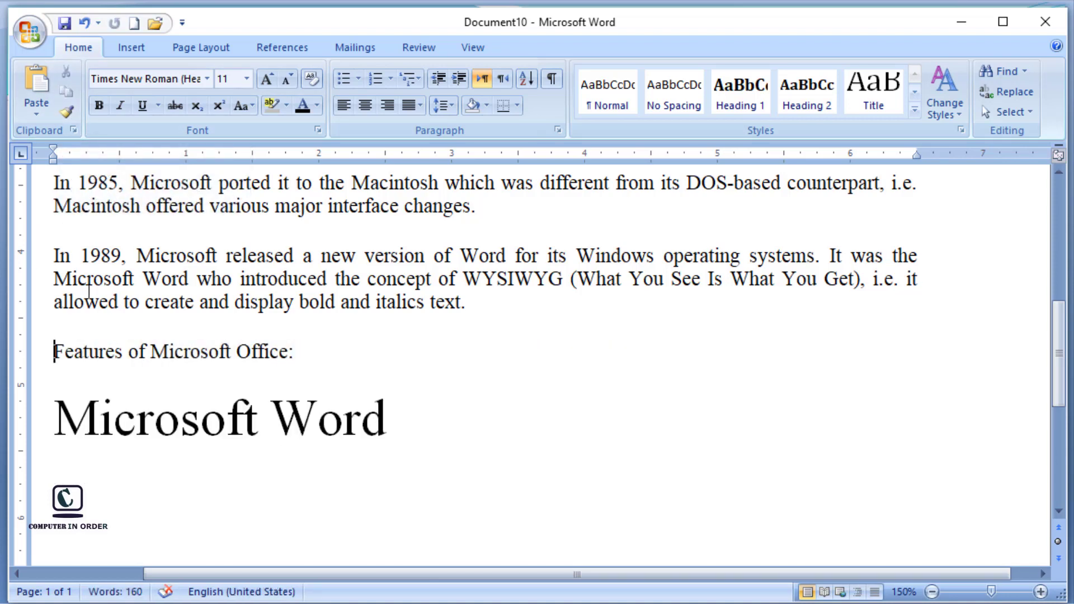
click(70, 471)
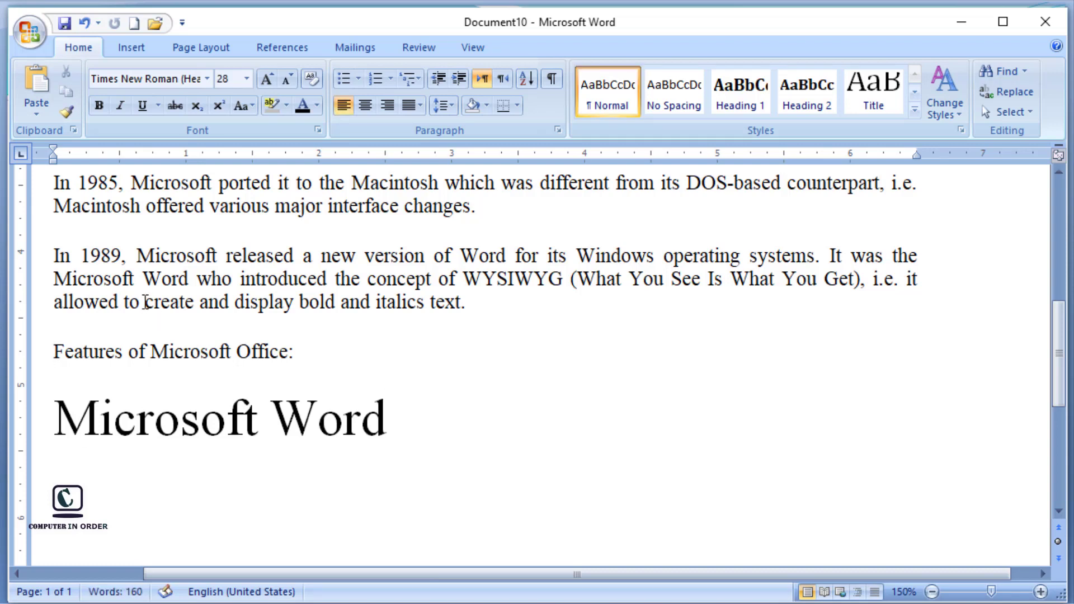
click(40, 91)
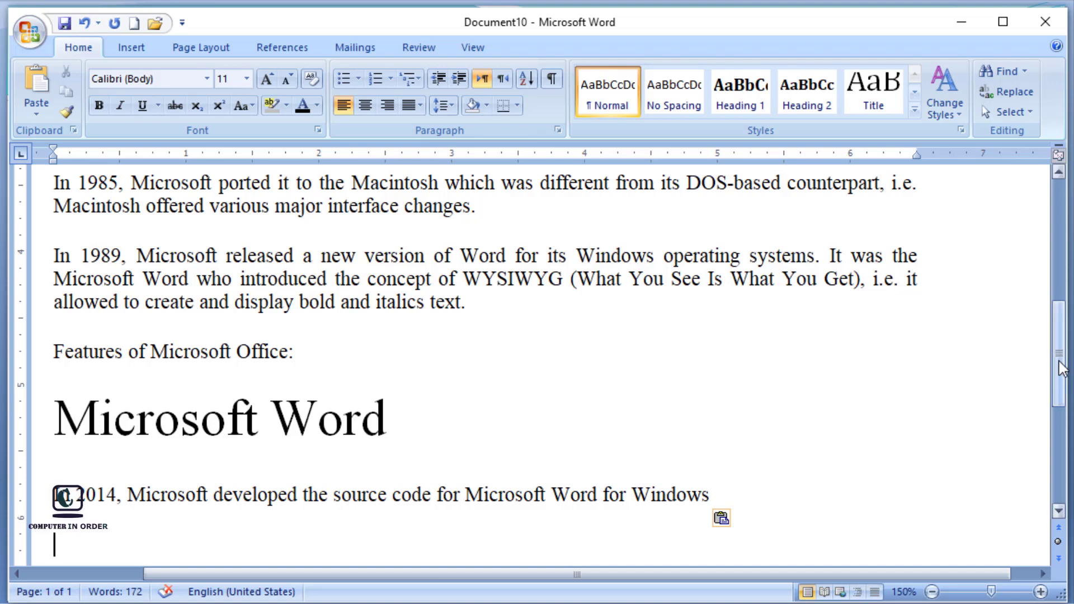
drag(1059, 376, 1059, 250)
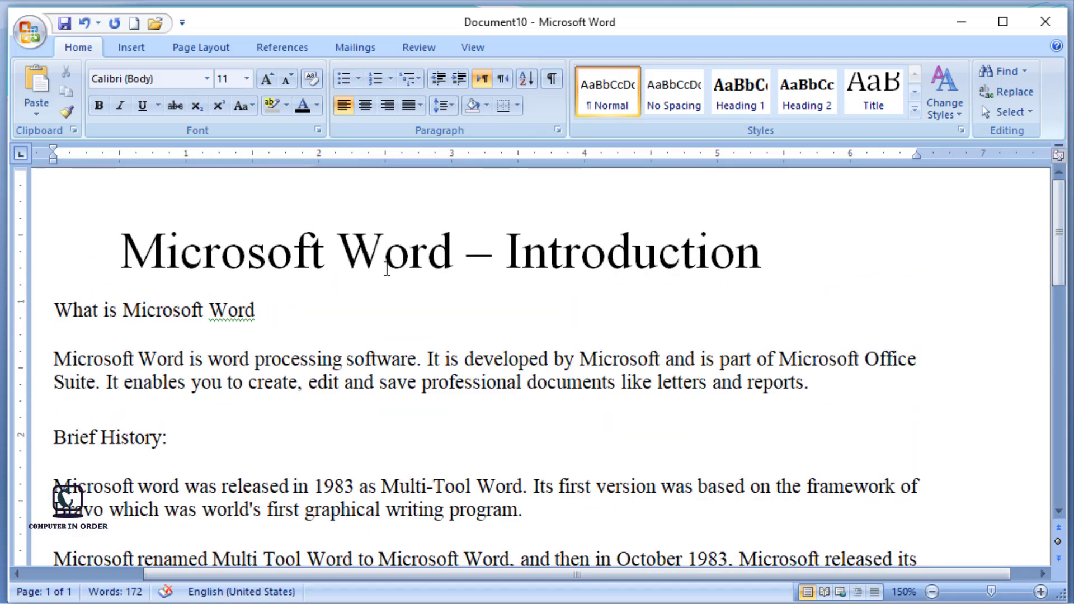
drag(1060, 239, 1071, 406)
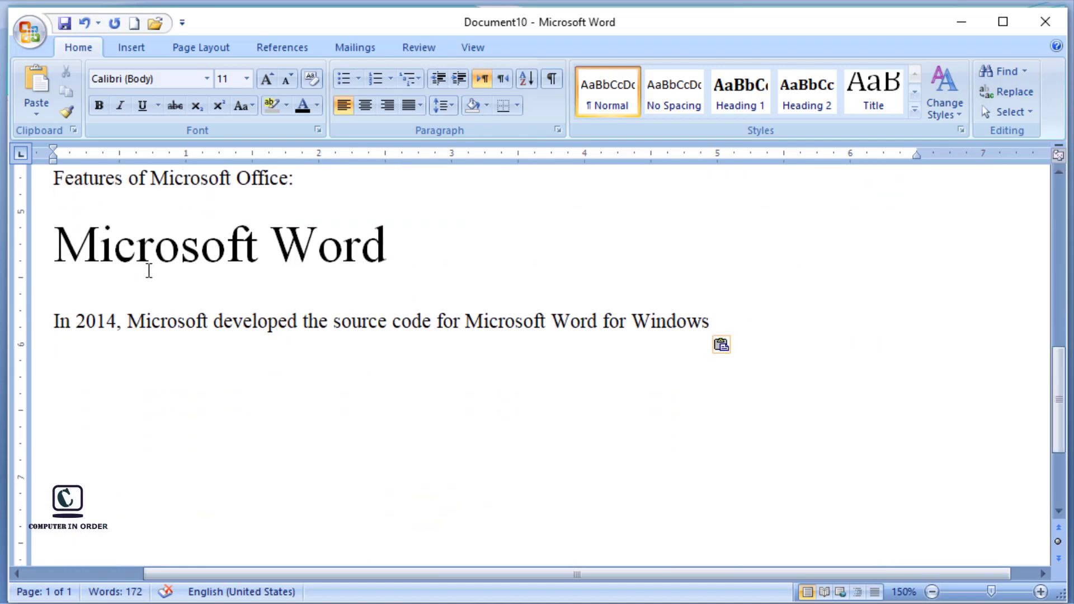
drag(1063, 420, 1062, 373)
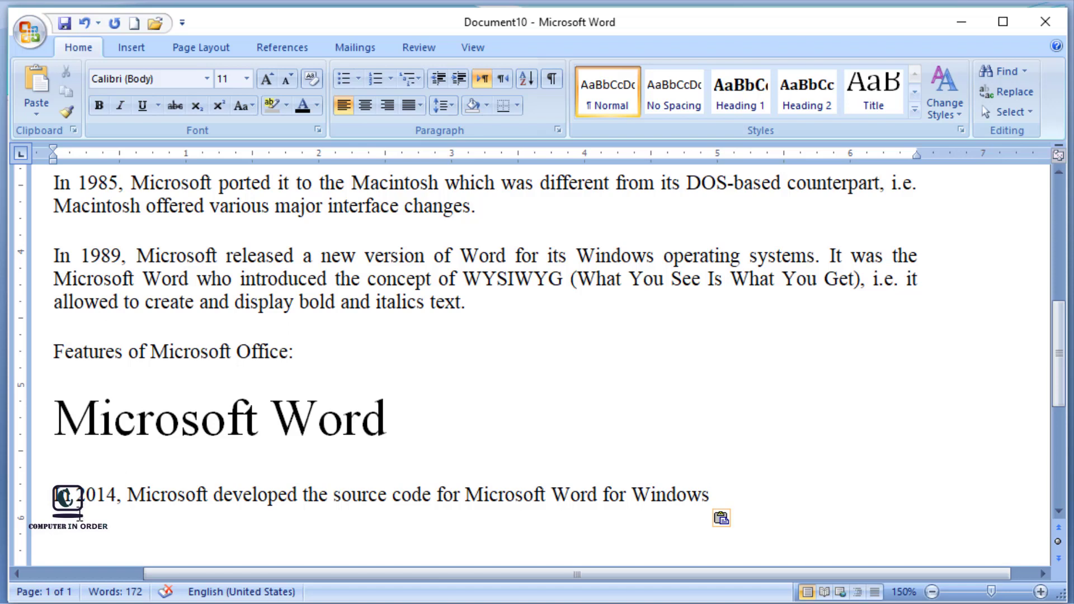
mouse_move(1055, 384)
mouse_down()
mouse_move(1058, 317)
mouse_move(1061, 401)
mouse_up()
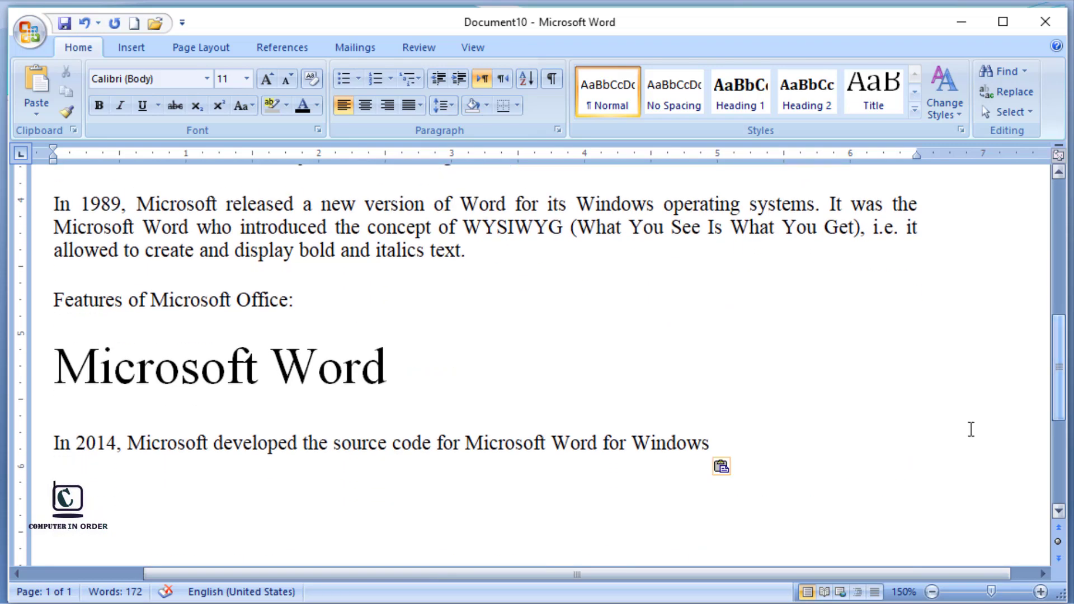
Clear all formatting from the large "Microsoft Word" line below "Features of Microsoft Office:"
drag(56, 359, 391, 381)
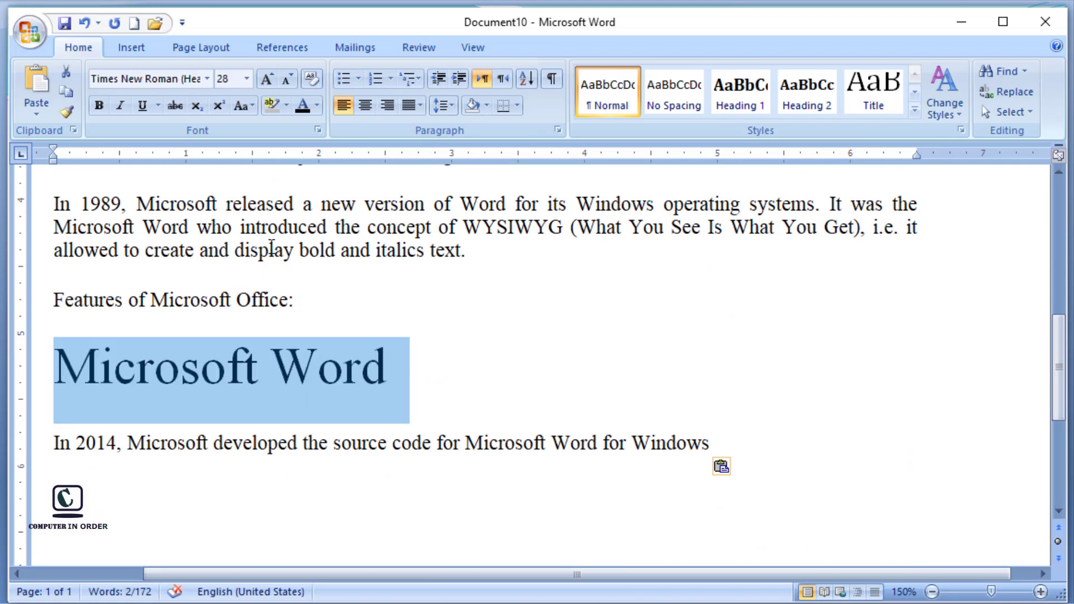
click(316, 86)
click(360, 356)
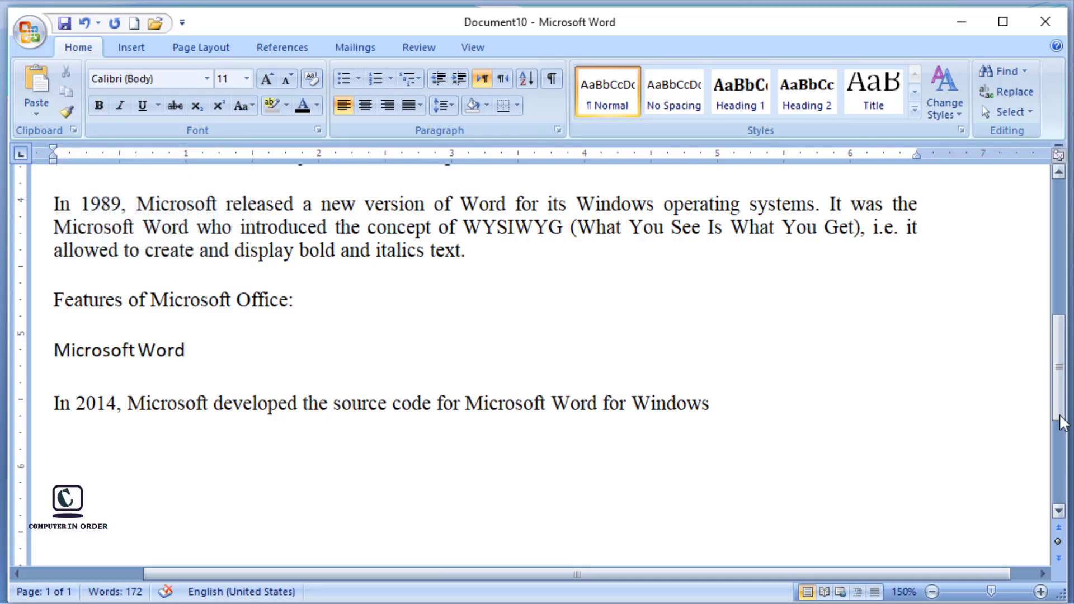
Use Format Painter to apply the plain formatting of the lower "Microsoft Word" line to "Microsoft Word" in the title
drag(1061, 399, 1062, 260)
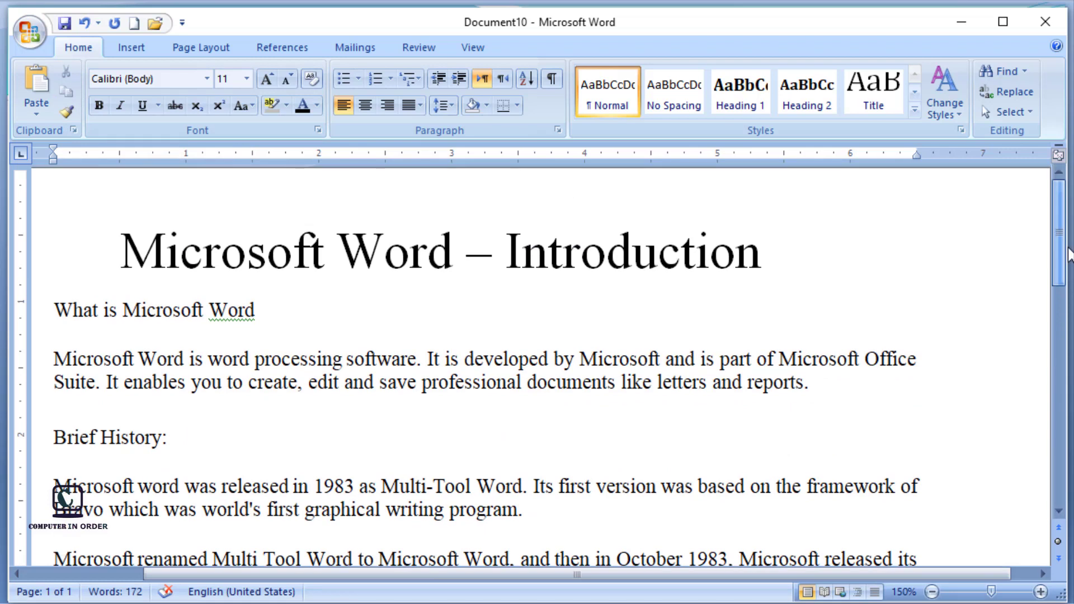
click(66, 112)
mouse_move(112, 233)
mouse_down()
mouse_move(246, 252)
mouse_move(448, 252)
mouse_up()
click(430, 252)
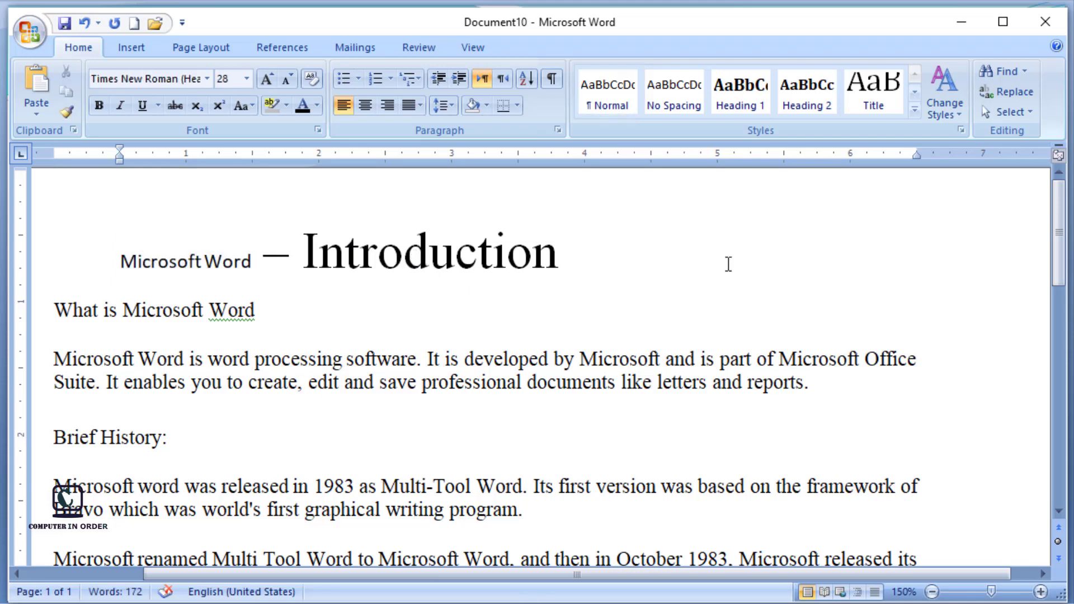
Use Format Painter to apply the formatting of "Introduction" to "Microsoft Word" in the title
drag(1062, 283, 1065, 420)
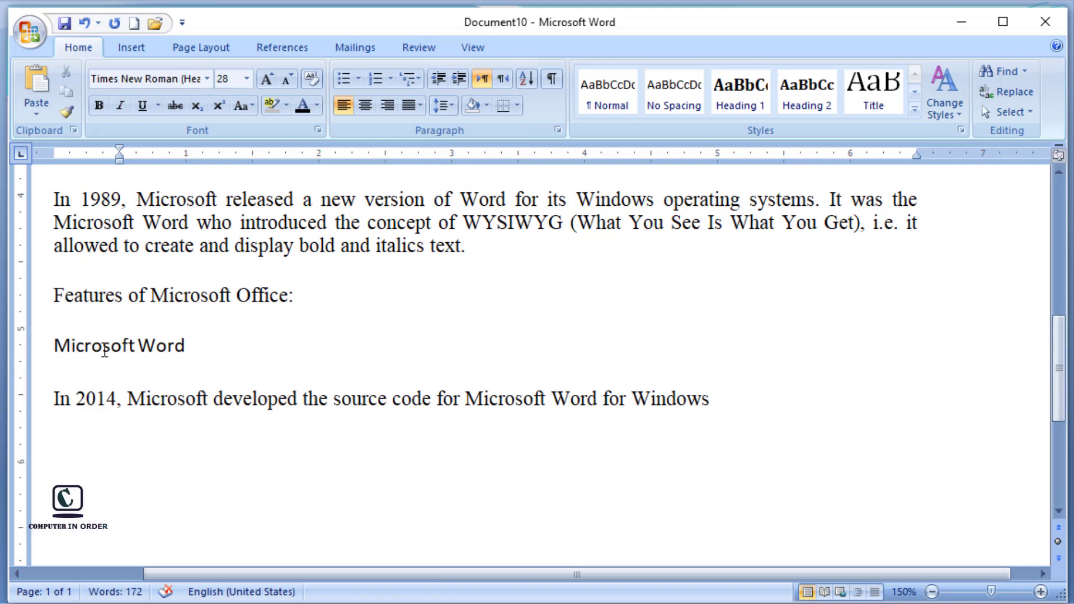
drag(1063, 382, 1062, 247)
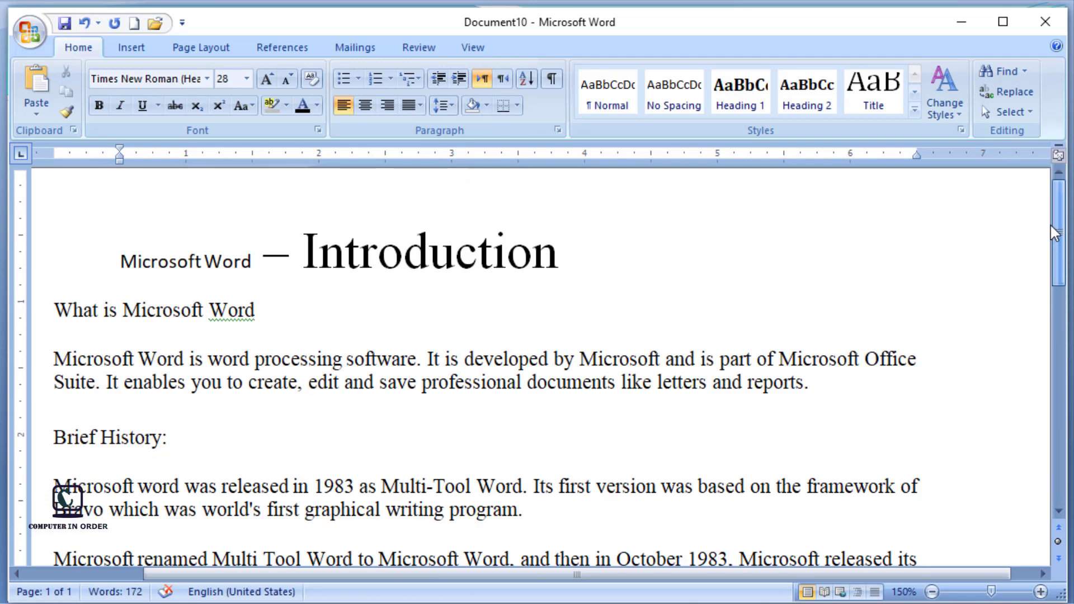
click(72, 113)
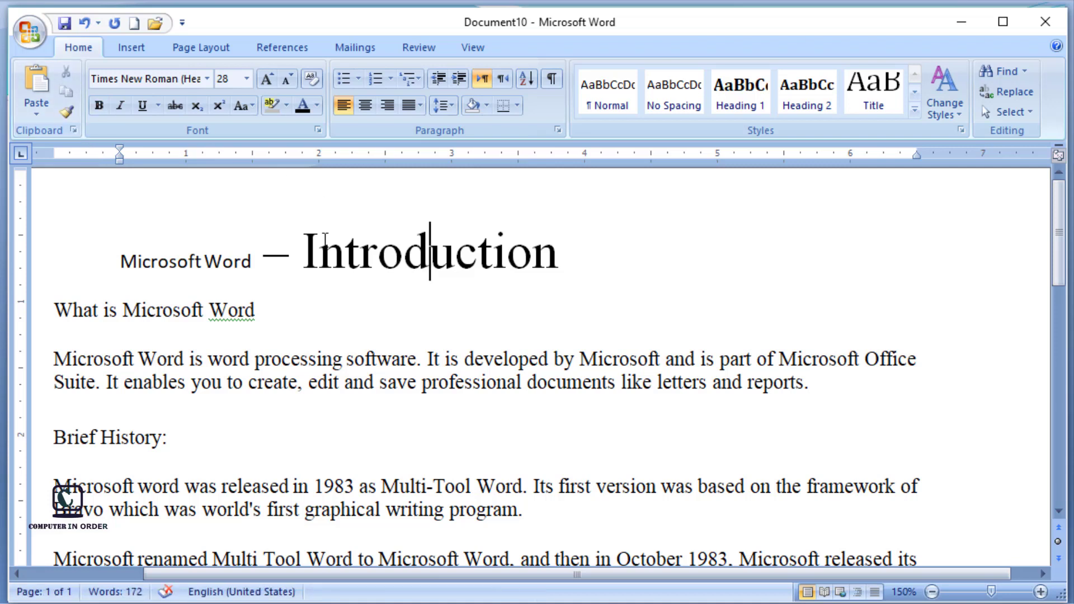
drag(303, 251, 403, 252)
double_click(510, 238)
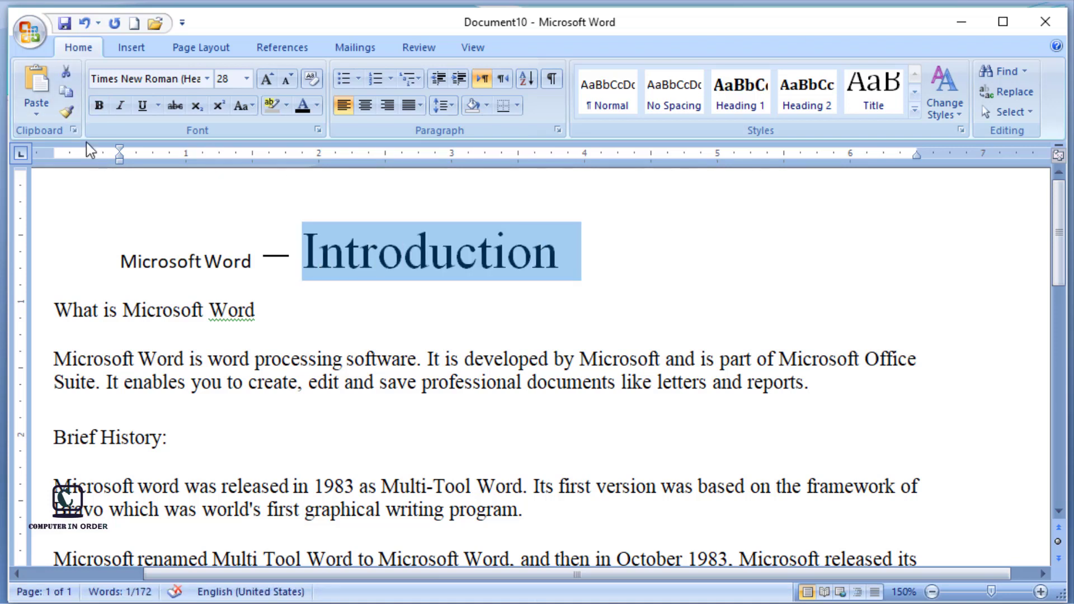
click(66, 113)
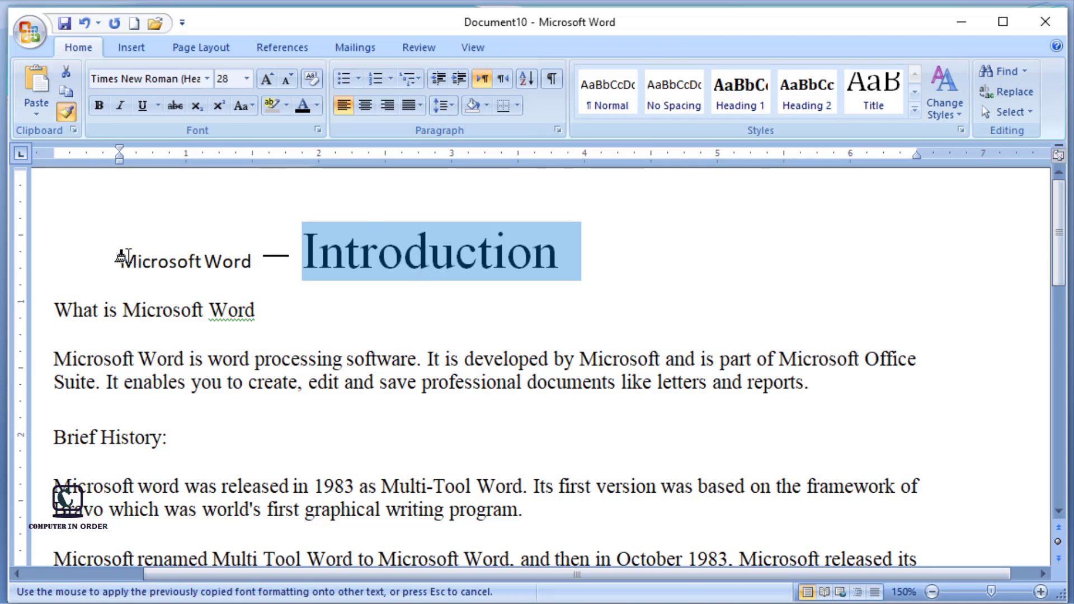
drag(118, 255, 229, 259)
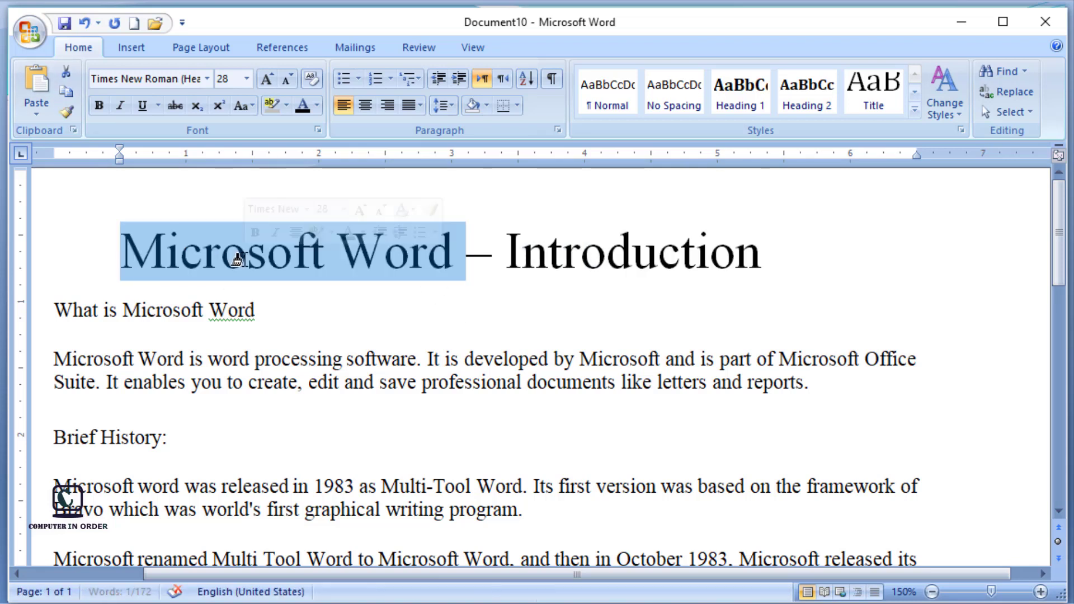
click(591, 446)
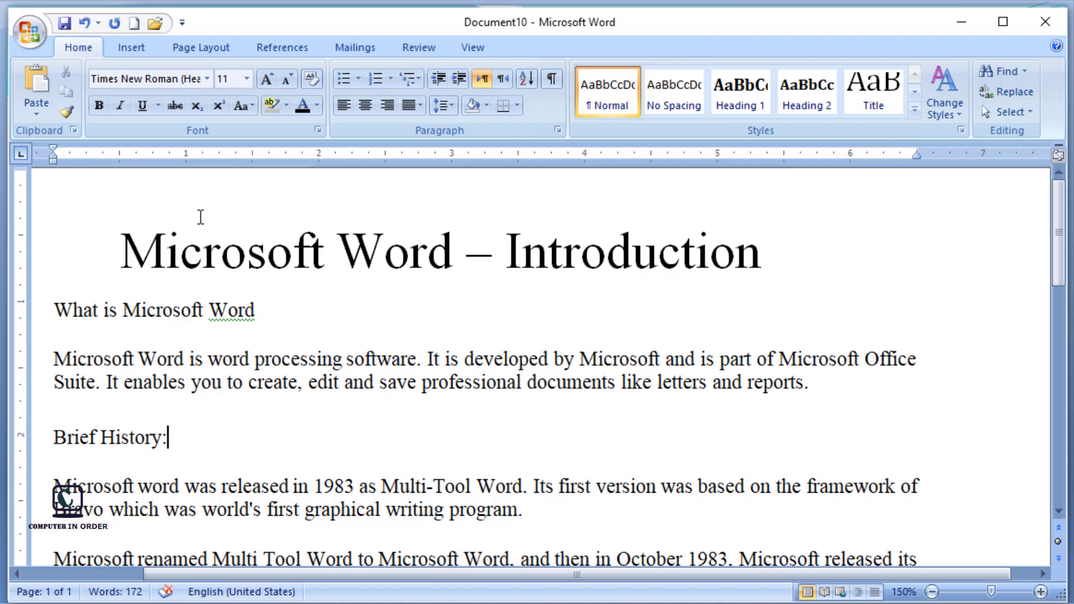
Use Format Painter to apply the formatting of "Introduction" in the title to the "Brief History:" heading
drag(509, 254, 764, 249)
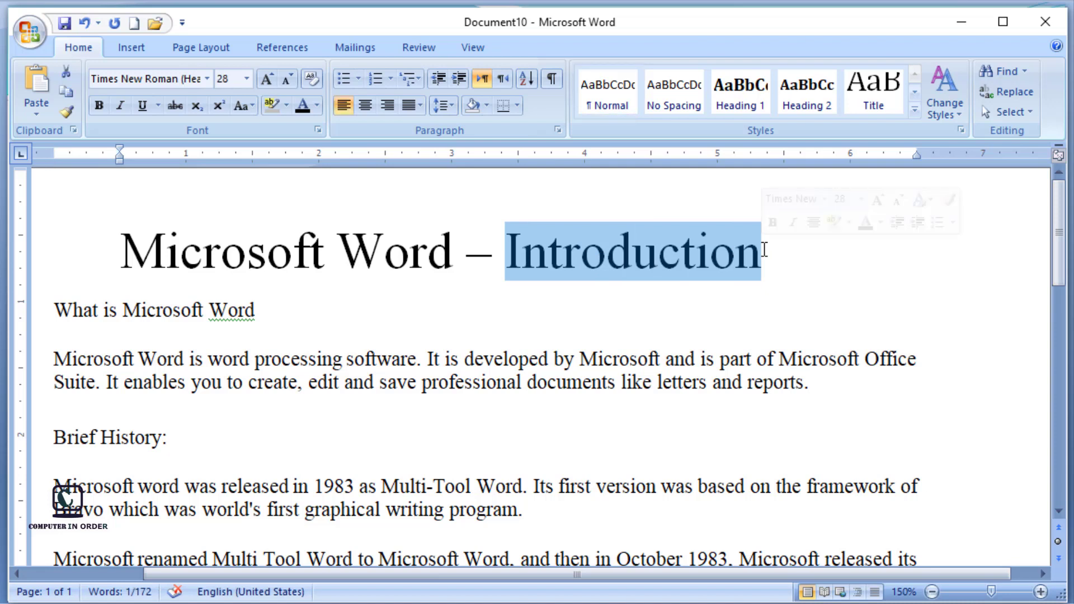
click(69, 116)
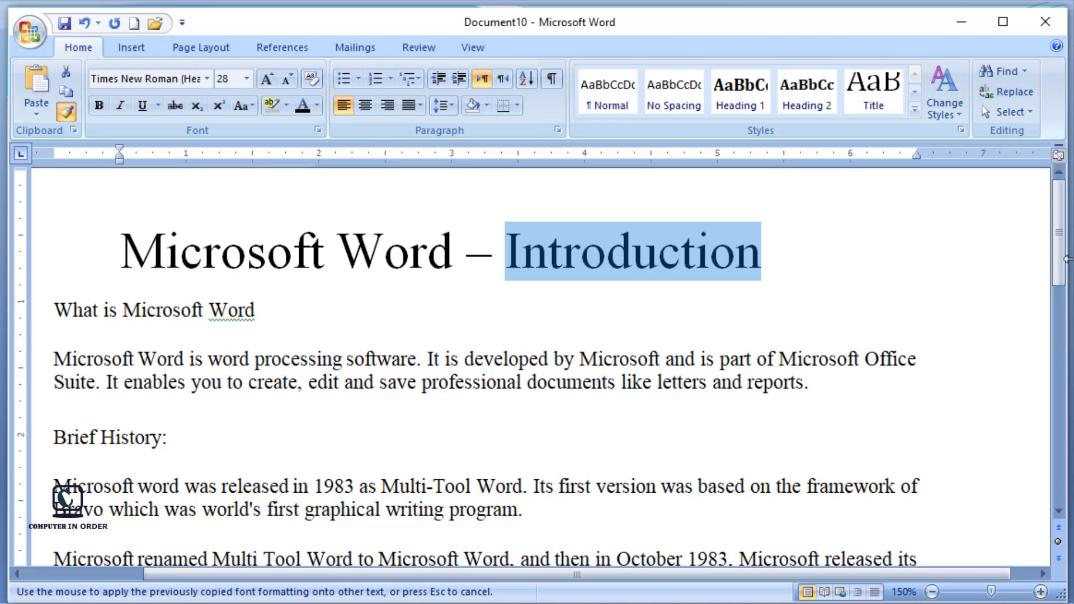
scroll(1062, 274, down, 1)
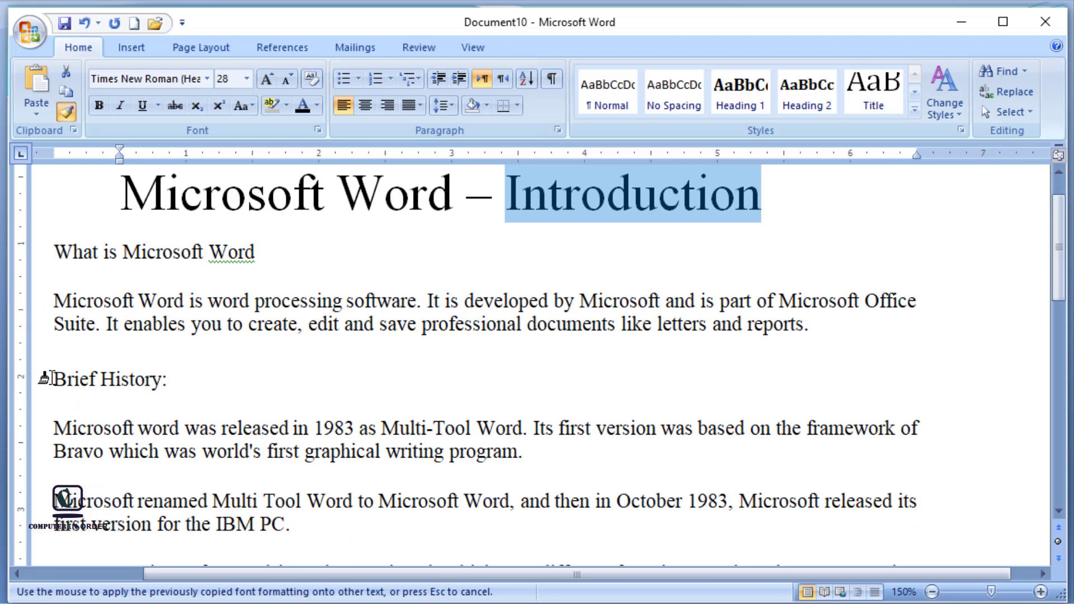
drag(51, 379, 174, 379)
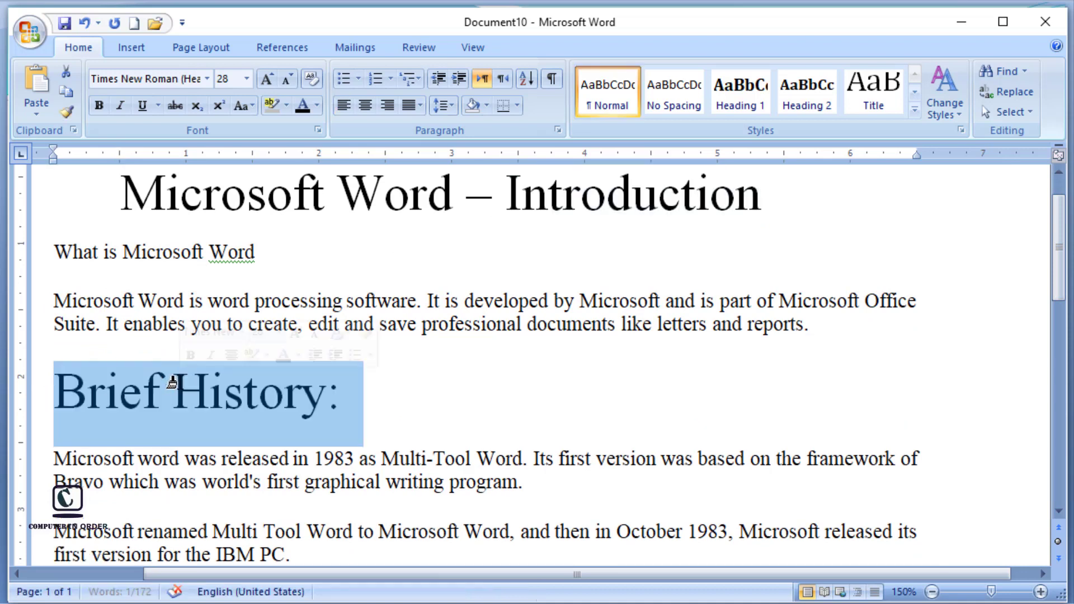
click(502, 428)
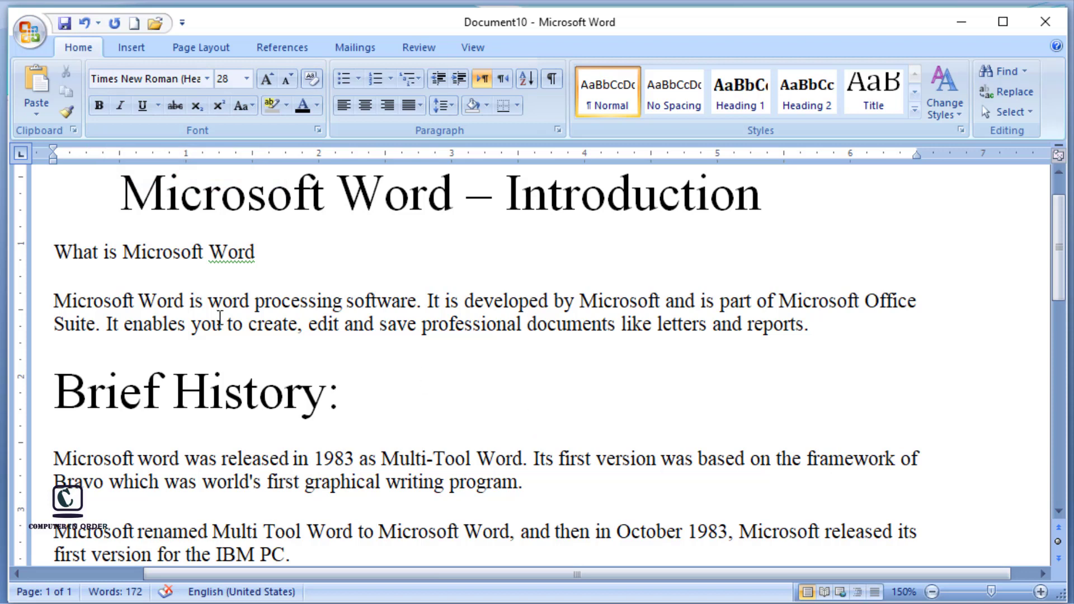
Change the font of the "What is Microsoft Word" heading and the paragraph below it to Arial Black
drag(56, 249, 878, 344)
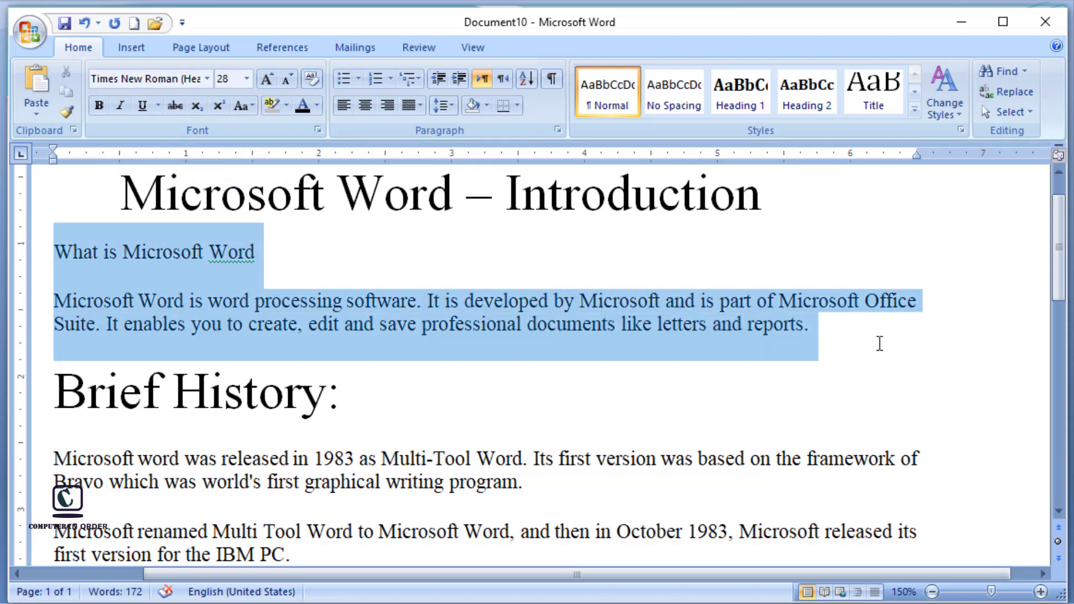
click(207, 79)
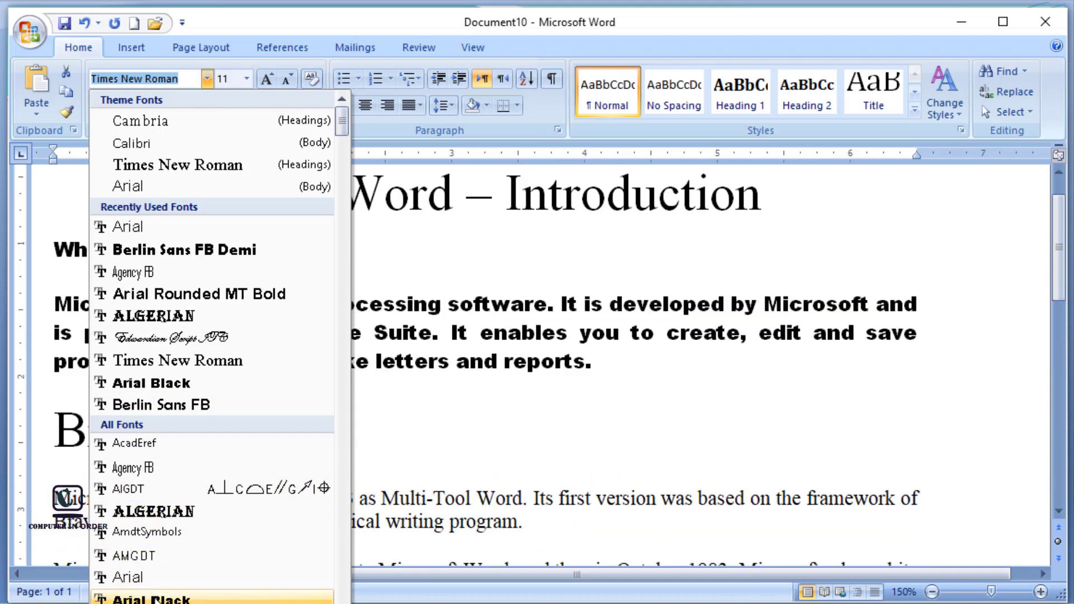
click(151, 597)
click(489, 431)
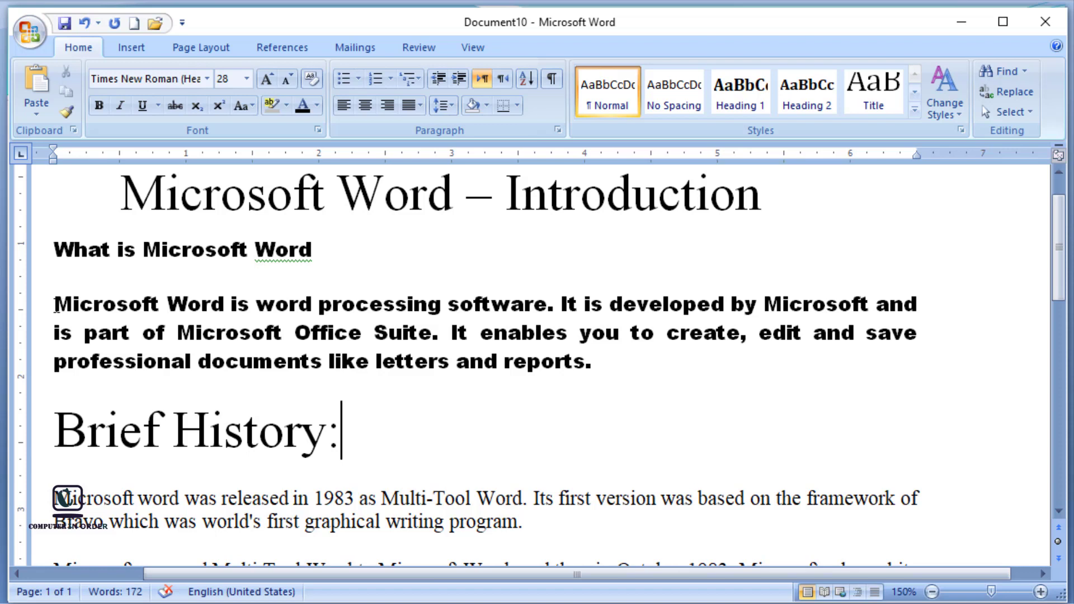
Set the font size of the paragraph beginning "Microsoft Word is word processing software" to 8
drag(54, 304, 604, 365)
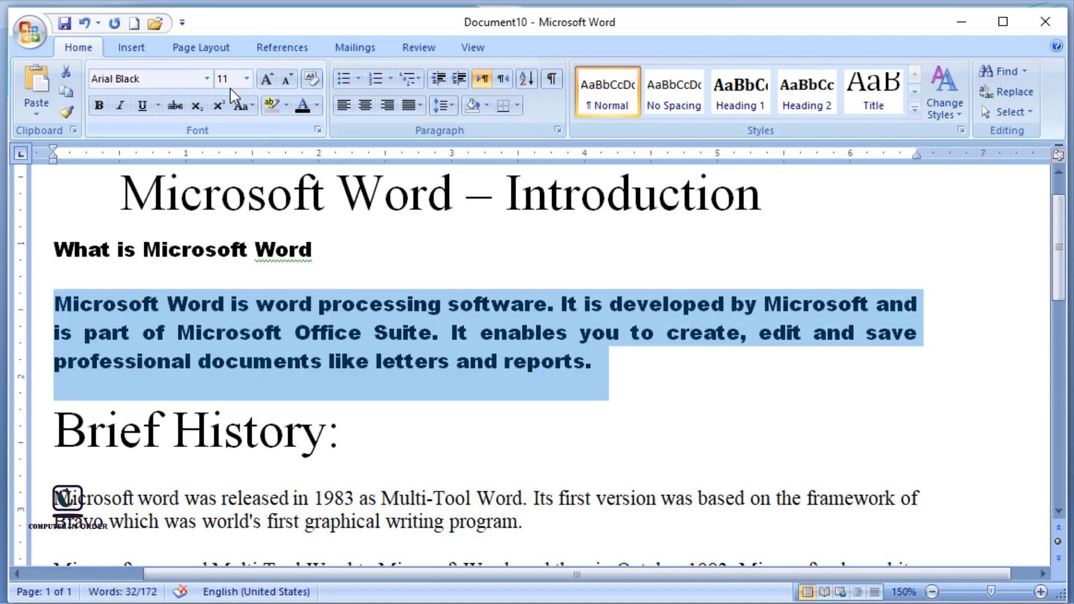
click(247, 82)
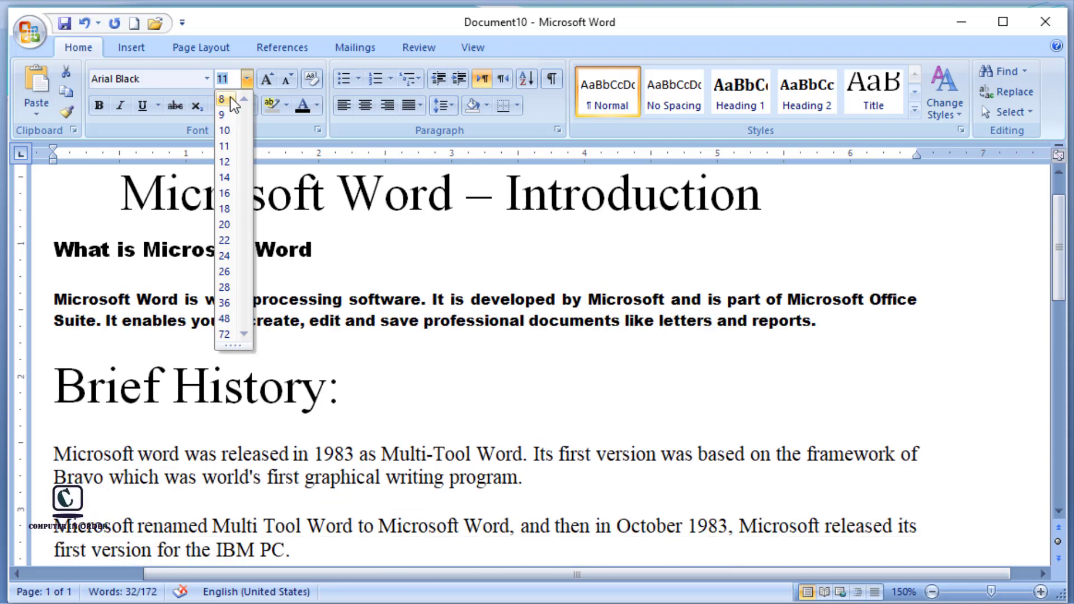
click(224, 100)
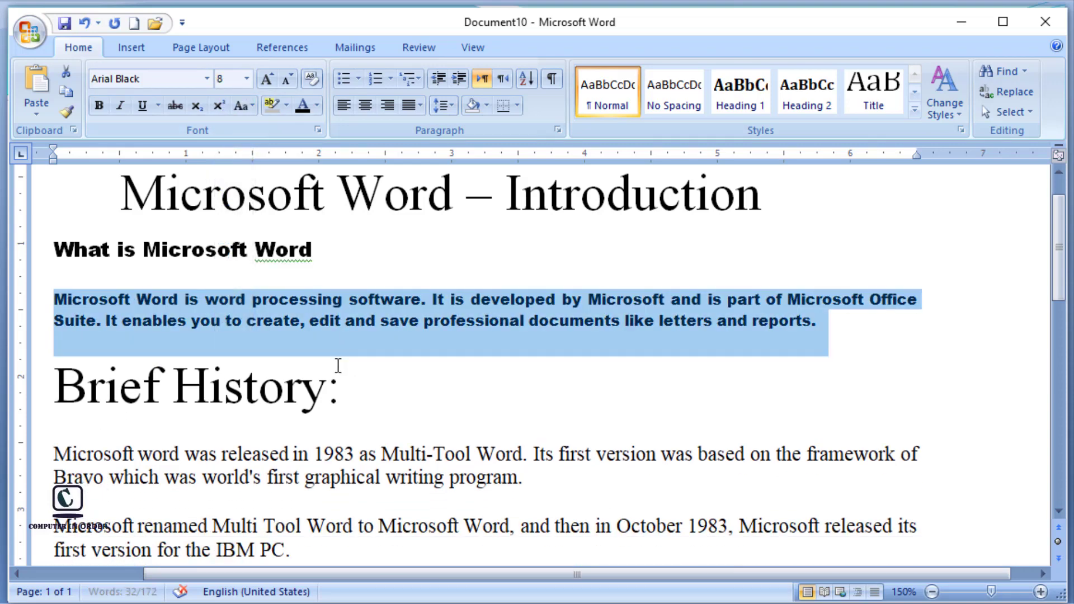
Grow the font of the paragraph below "What is Microsoft Word" step by step to size 16
click(265, 79)
click(265, 79)
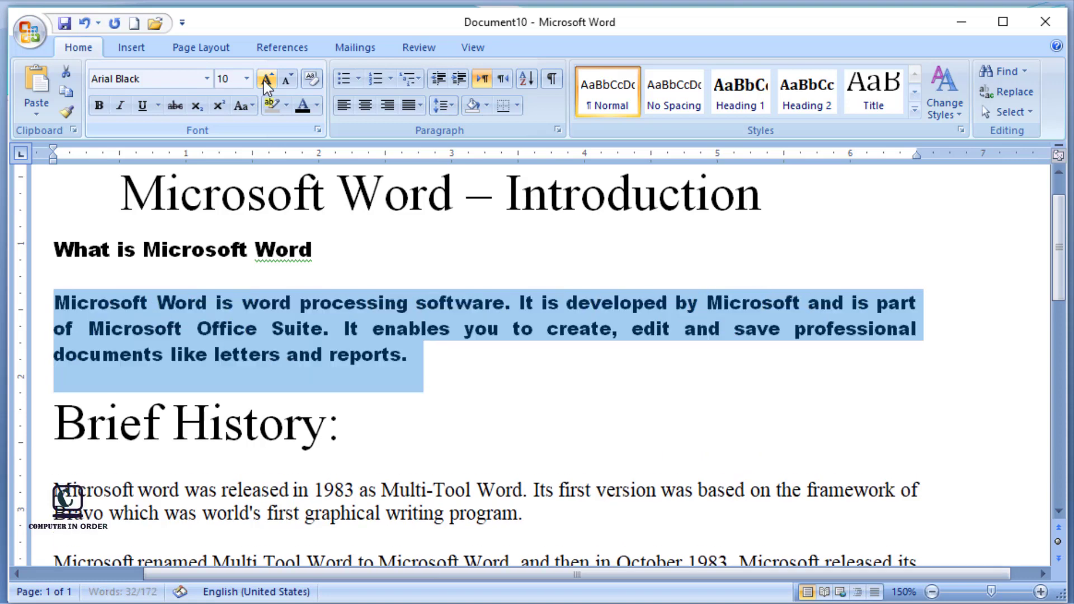
click(265, 79)
click(264, 80)
click(264, 81)
click(264, 81)
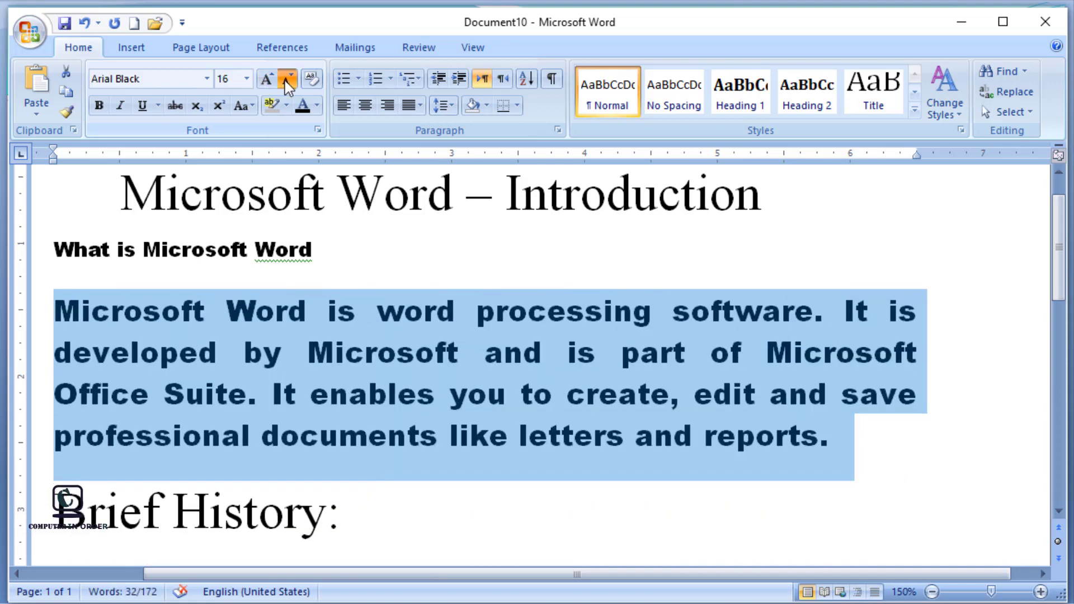
Shrink the font of the paragraph below "What is Microsoft Word" step by step to size 9
click(285, 81)
click(284, 80)
click(284, 81)
click(285, 80)
click(284, 80)
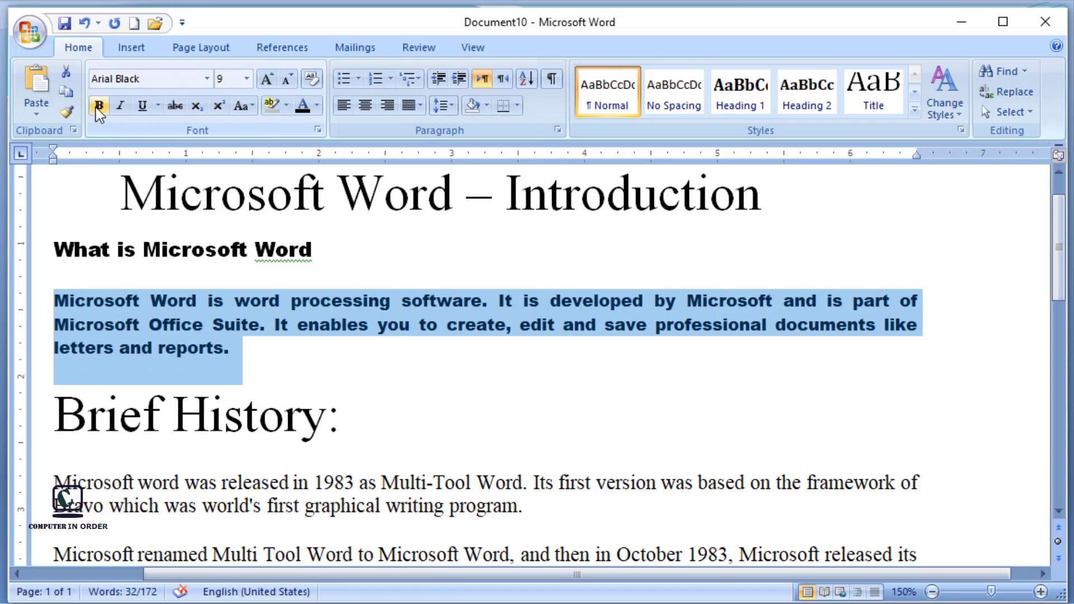
Clear all formatting from the paragraph beginning "Microsoft Word is word processing software" and from the "What is Microsoft Word" heading above it
click(259, 389)
drag(232, 353, 70, 303)
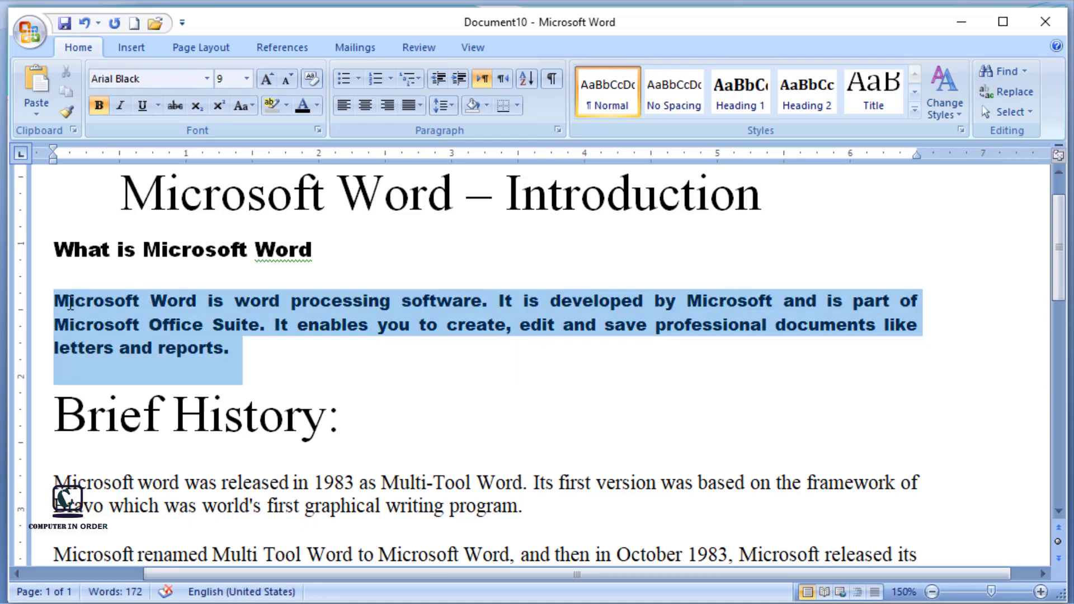
click(314, 84)
click(419, 450)
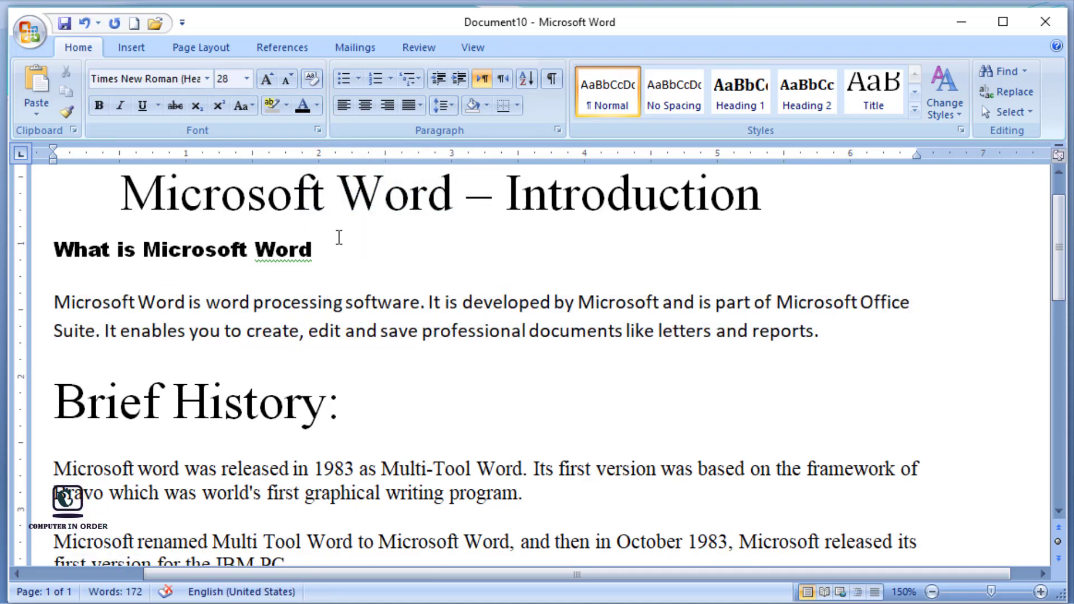
drag(339, 240, 67, 260)
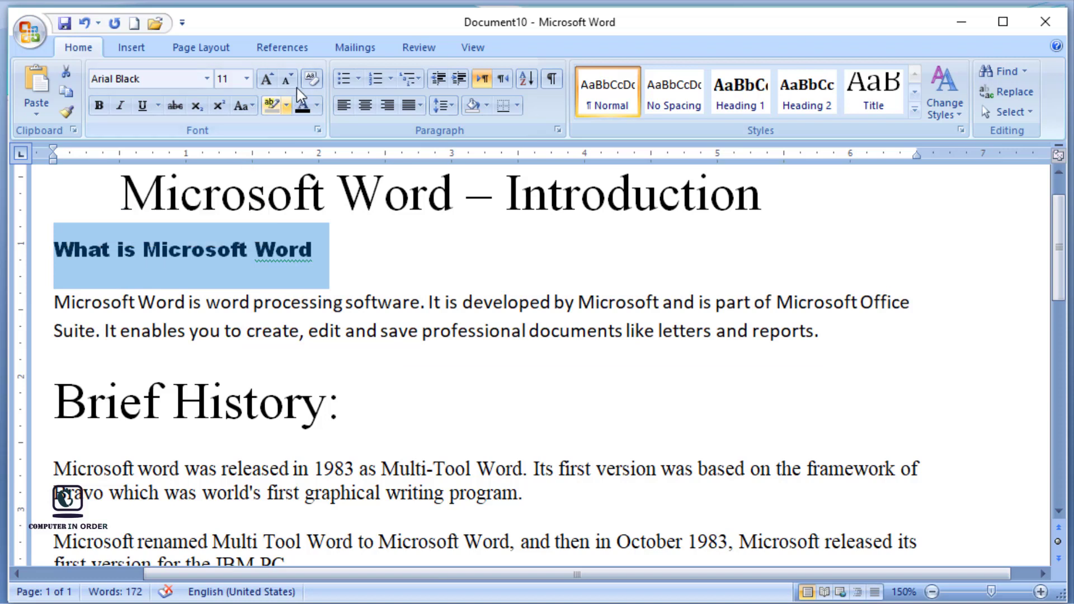
click(311, 79)
click(403, 383)
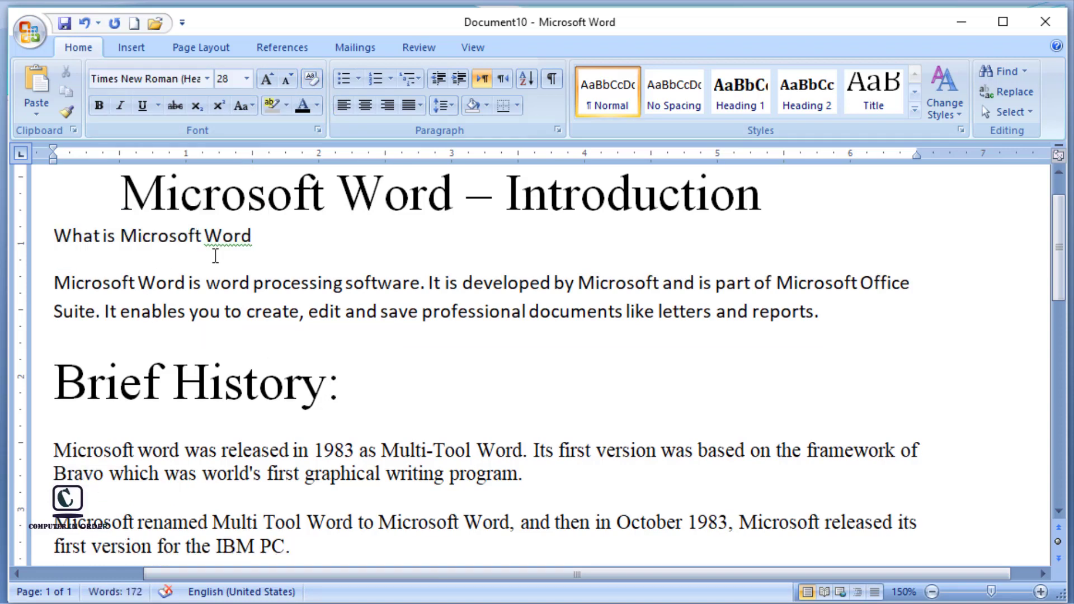
Make the "What is Microsoft Word" heading bold
drag(253, 237, 71, 241)
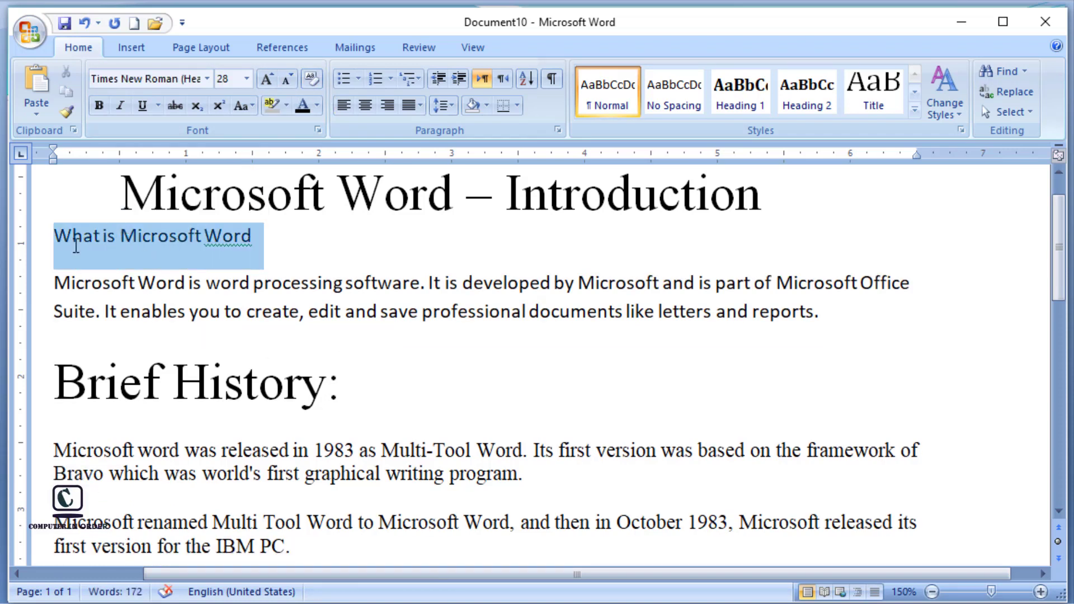
click(98, 110)
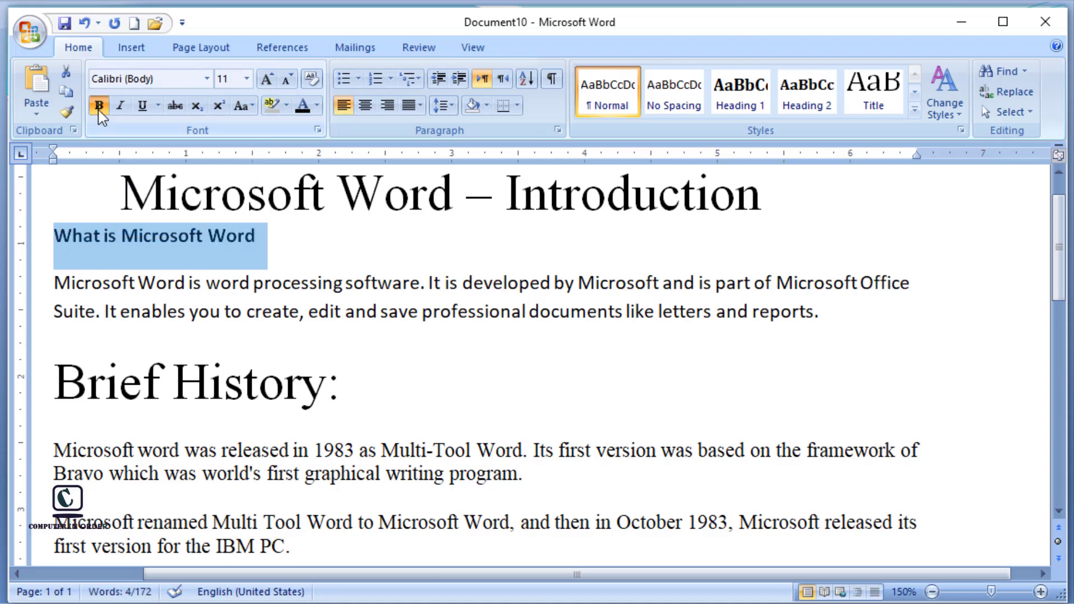
click(334, 284)
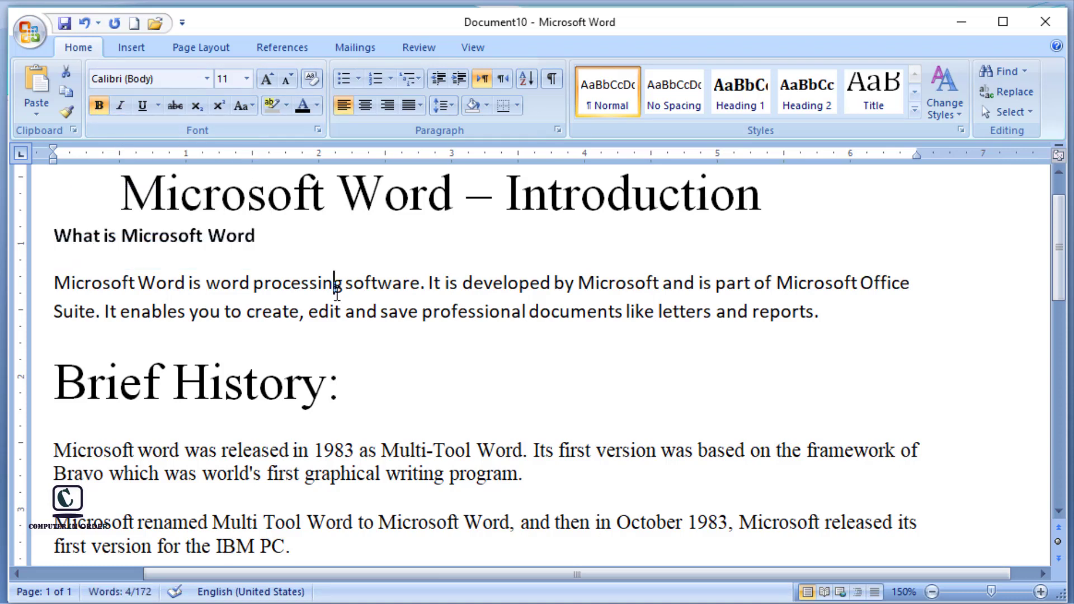
Apply italics to the "What is Microsoft Word" heading
drag(252, 239, 55, 241)
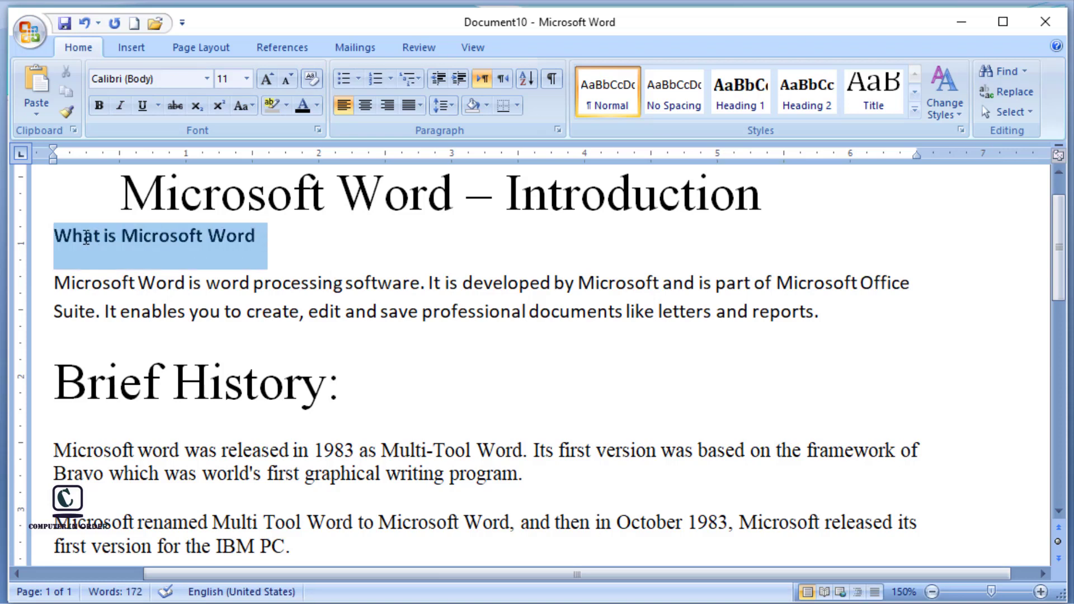
click(119, 107)
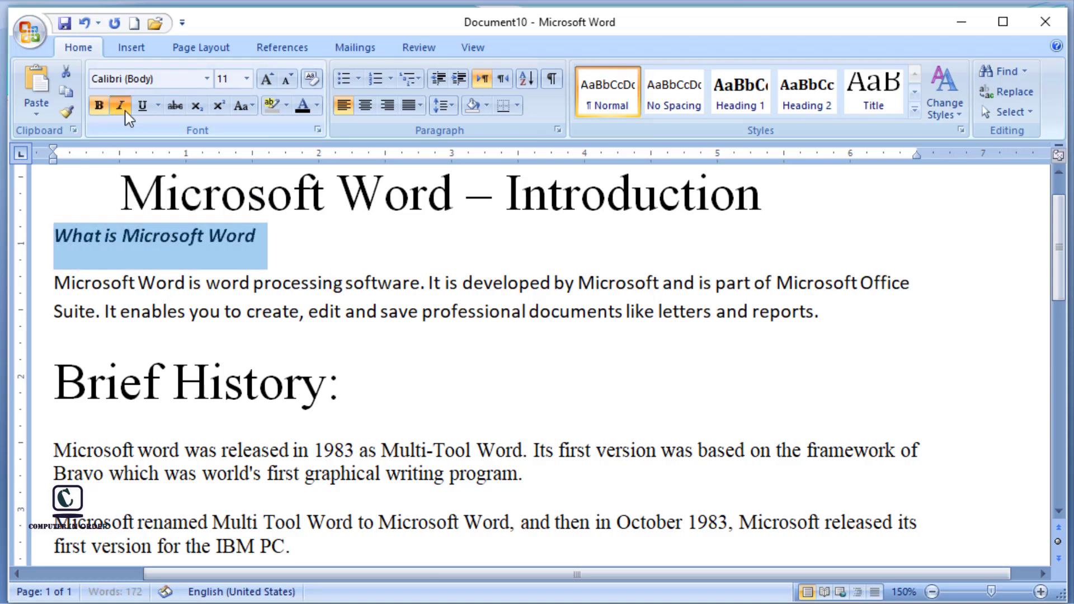
click(300, 282)
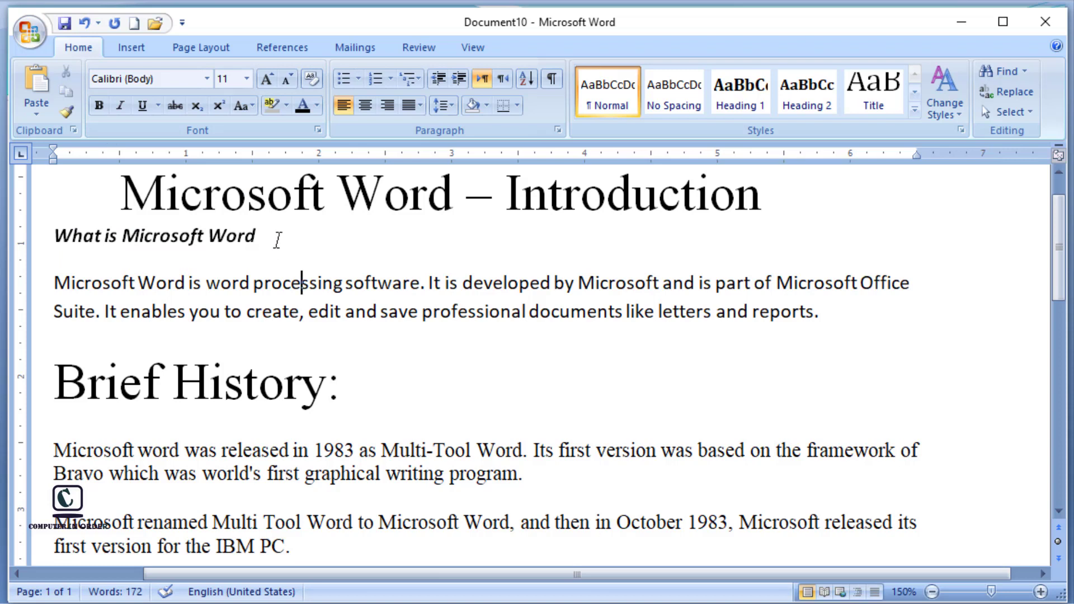
Underline the entire "What is Microsoft Word" heading
drag(278, 239, 77, 242)
click(76, 241)
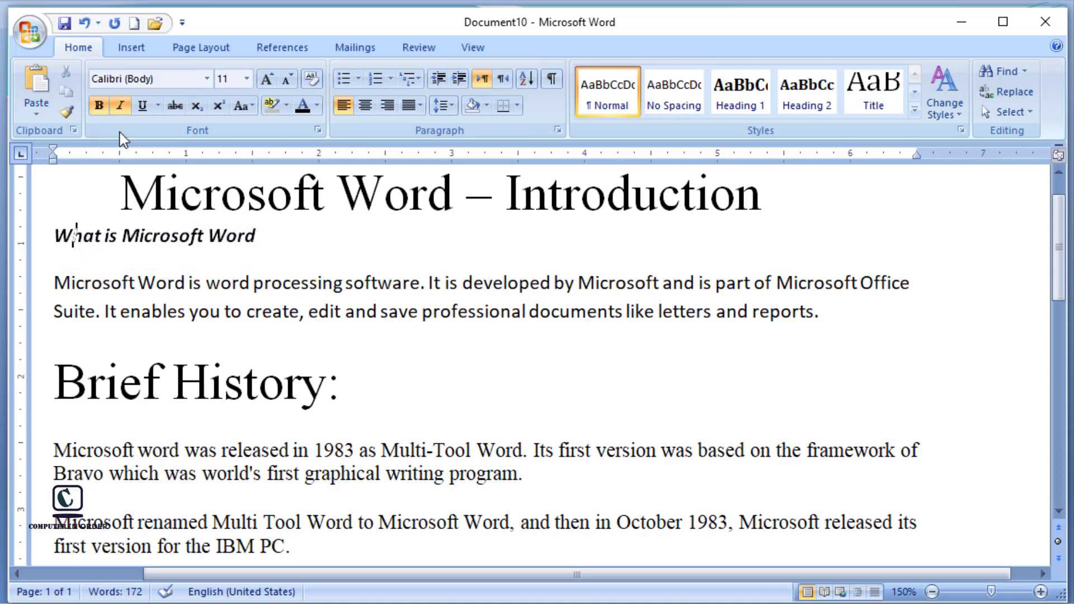
click(141, 107)
click(301, 280)
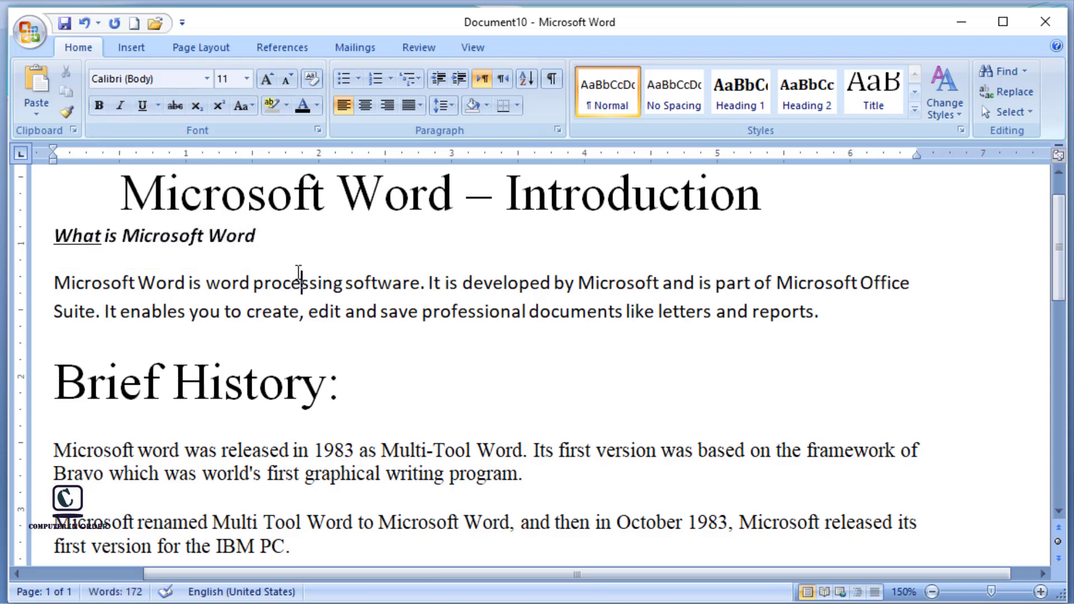
drag(280, 247, 69, 257)
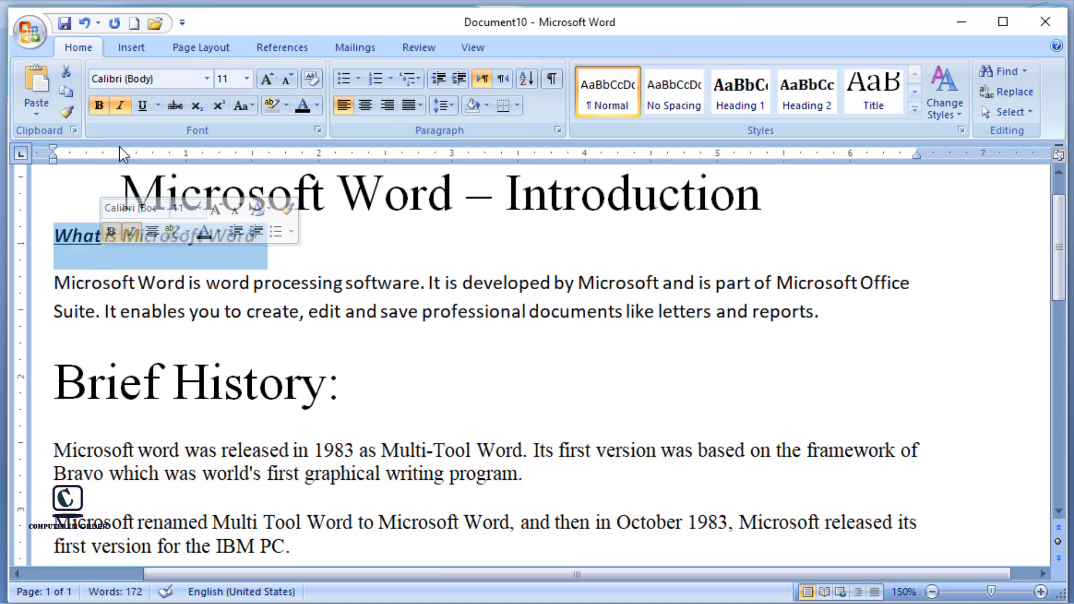
click(142, 106)
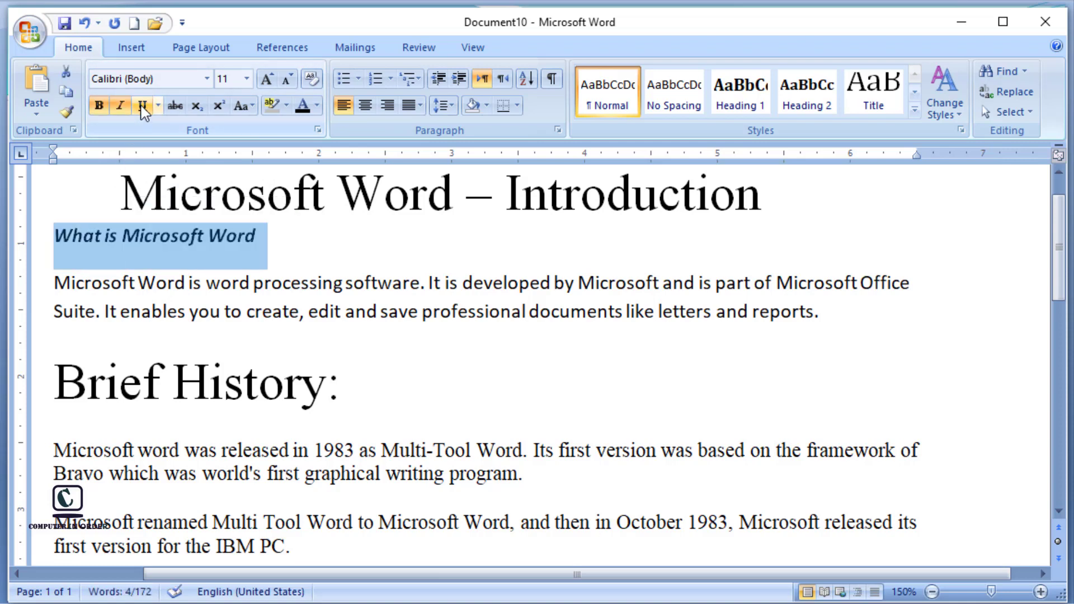
click(143, 106)
click(378, 283)
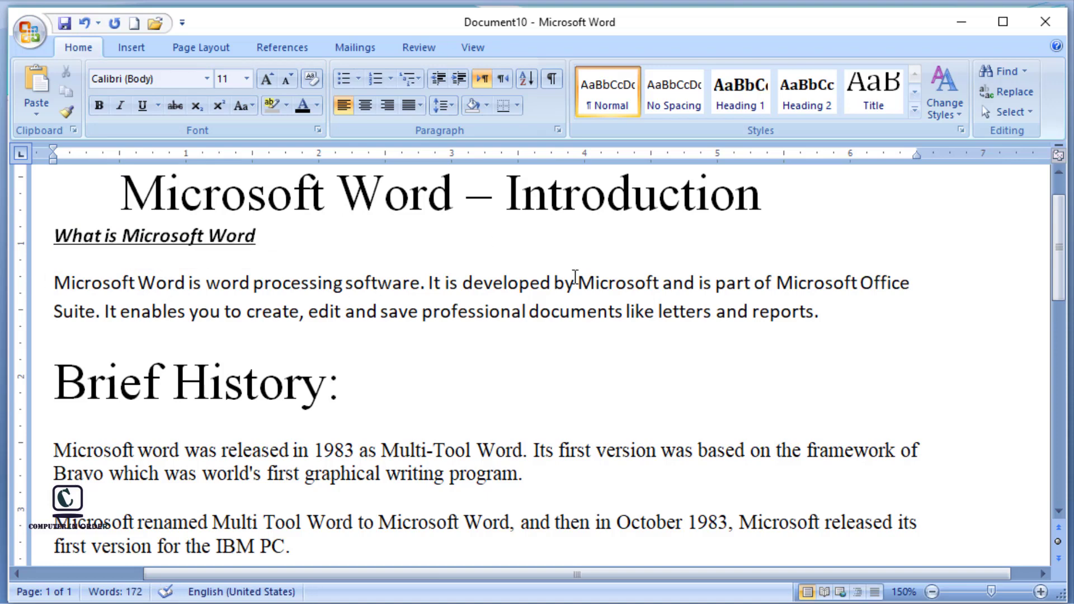
Remove the underline and the italics from the "What is Microsoft Word" heading
click(1040, 592)
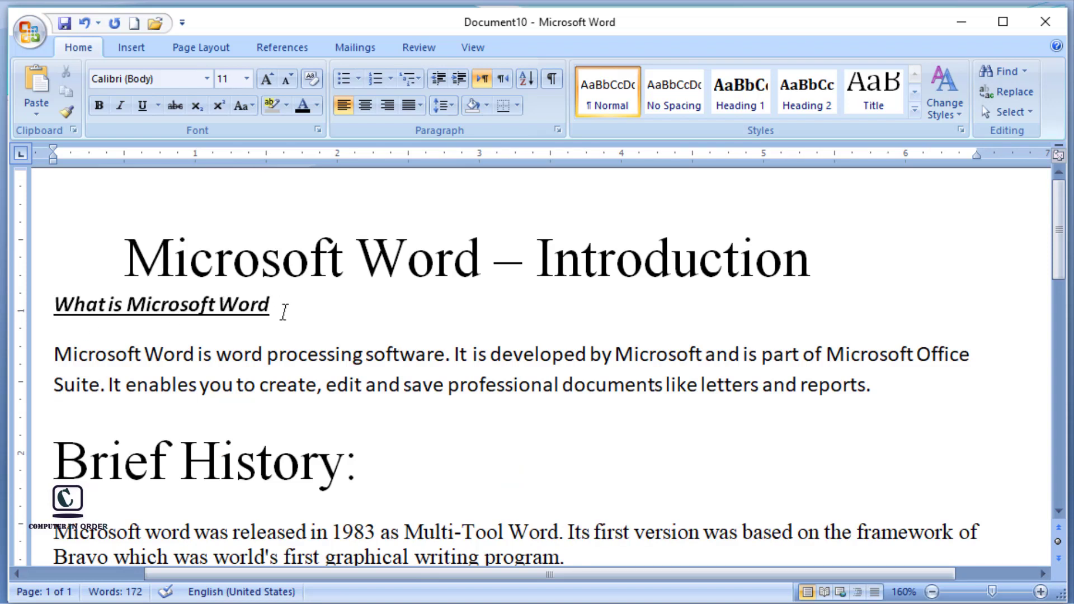
drag(284, 312, 65, 314)
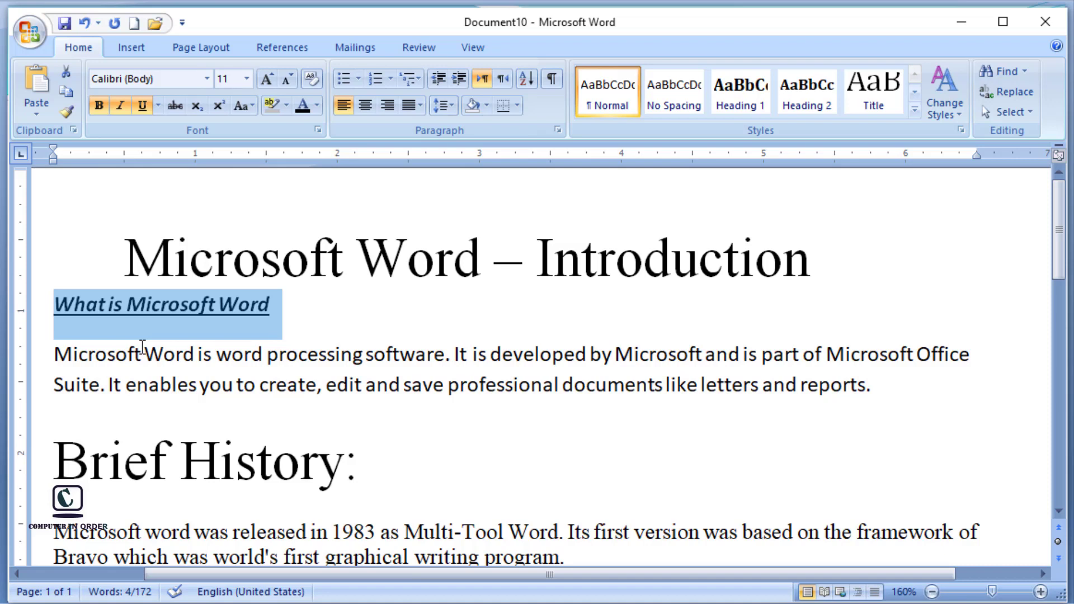
click(144, 108)
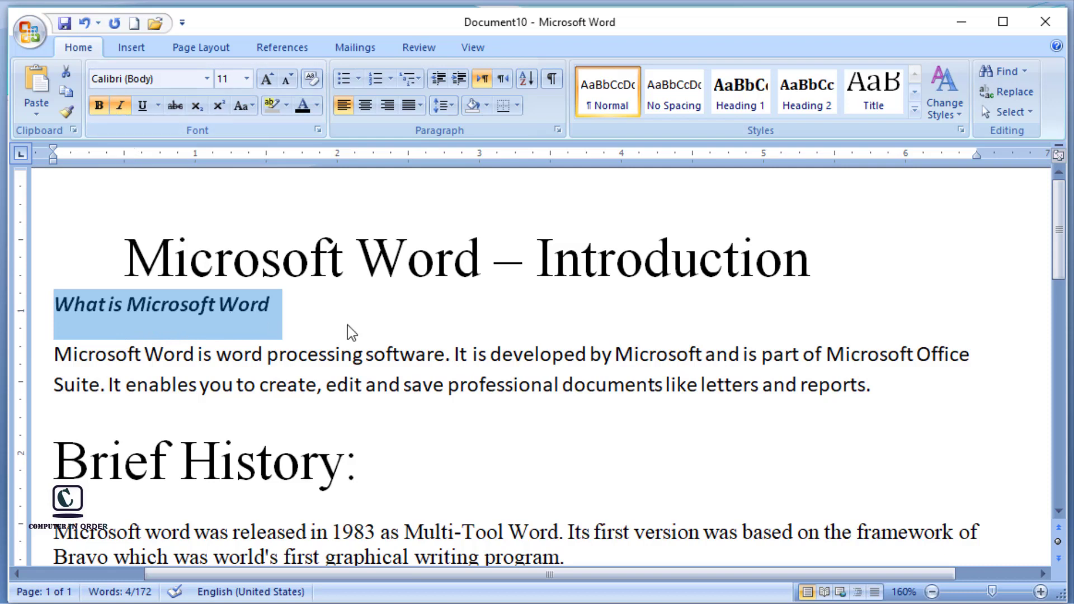
drag(279, 312, 55, 311)
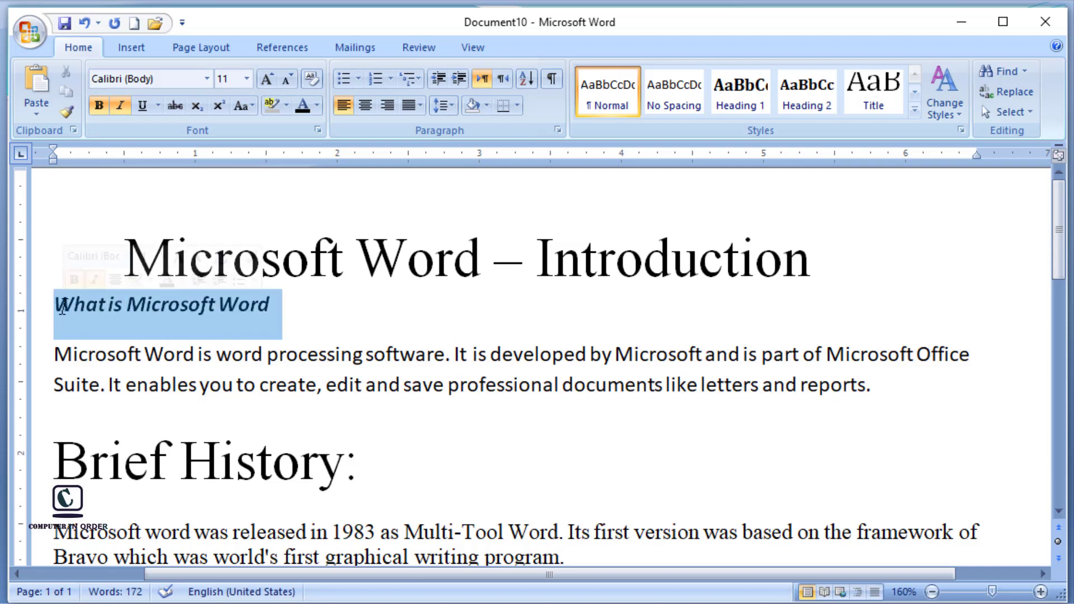
click(119, 106)
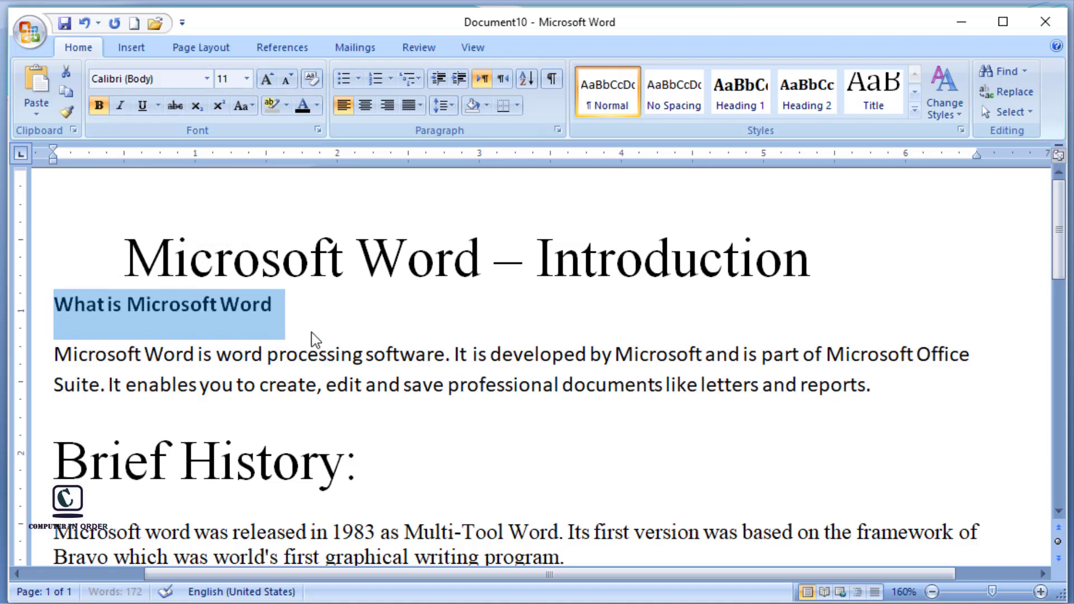
click(283, 325)
drag(305, 301, 60, 319)
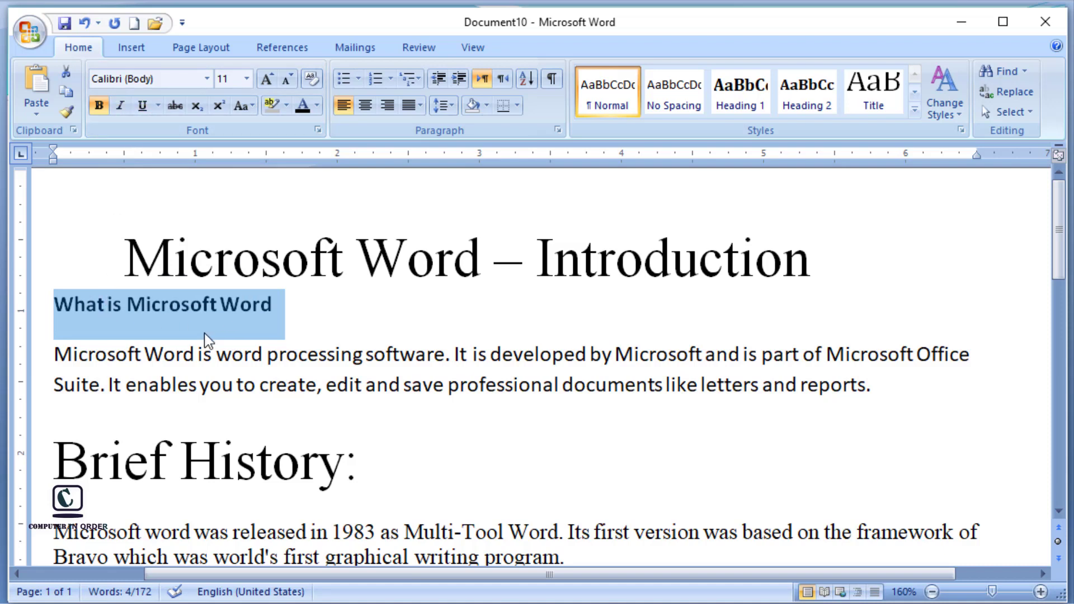
click(320, 339)
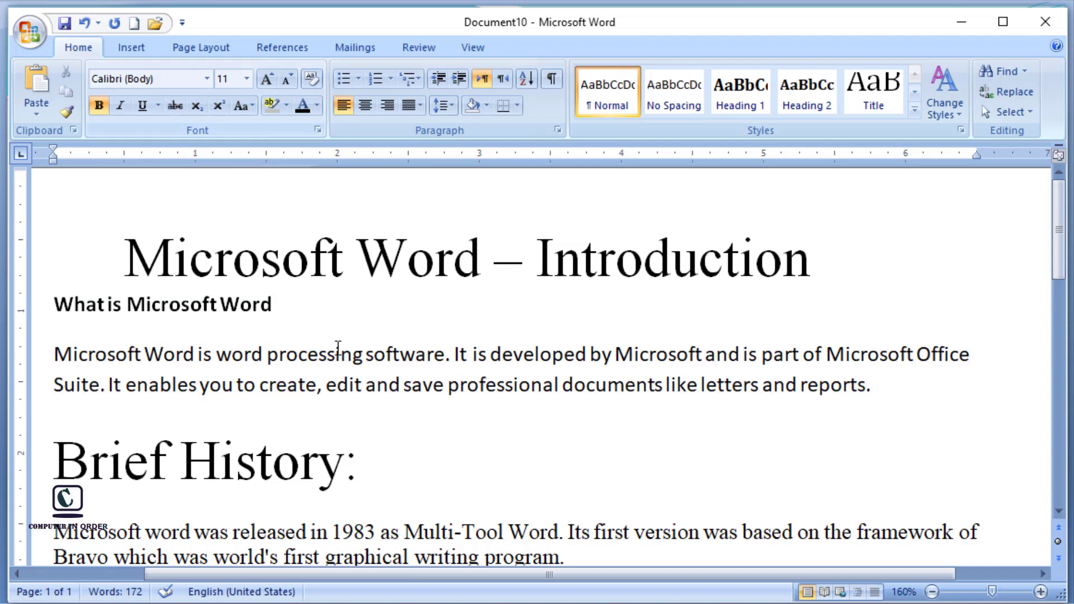
drag(288, 317, 95, 307)
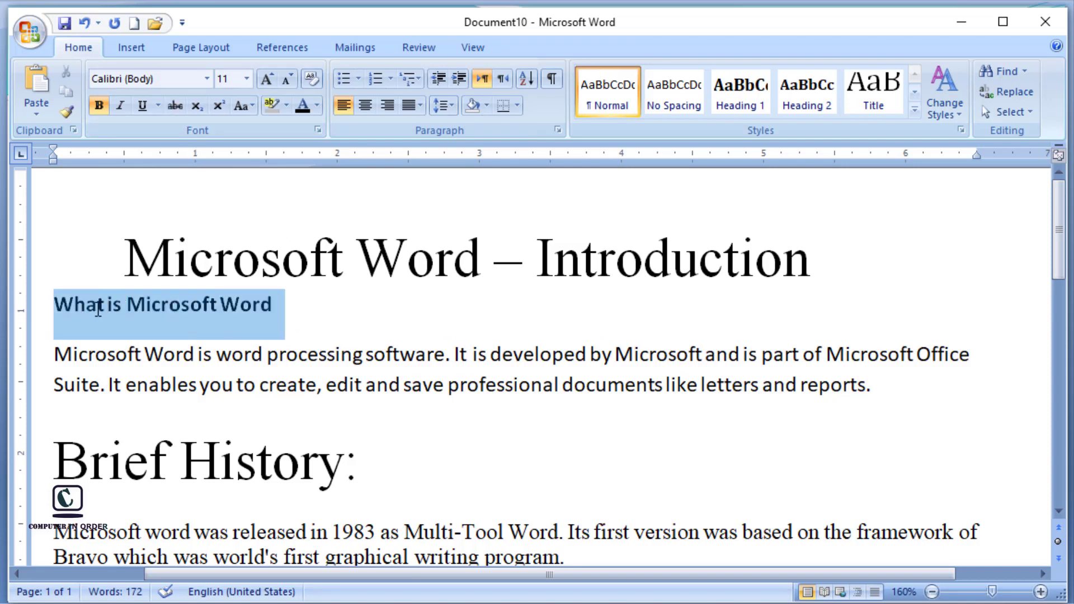
click(362, 354)
Apply strikethrough to the word "Microsoft" in the title, and undo it
drag(339, 282, 122, 263)
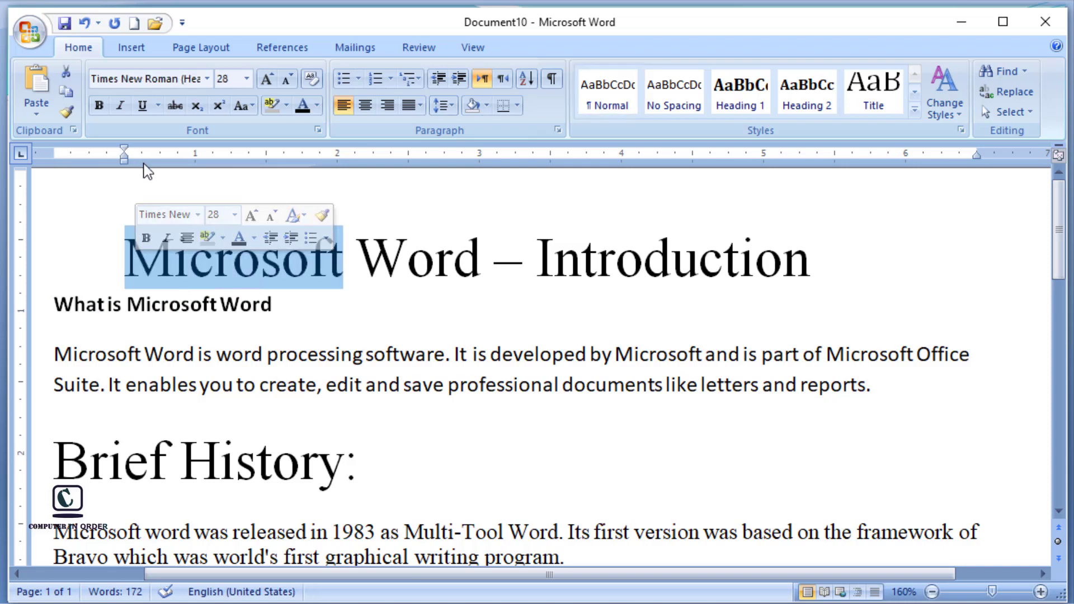
click(175, 106)
click(356, 384)
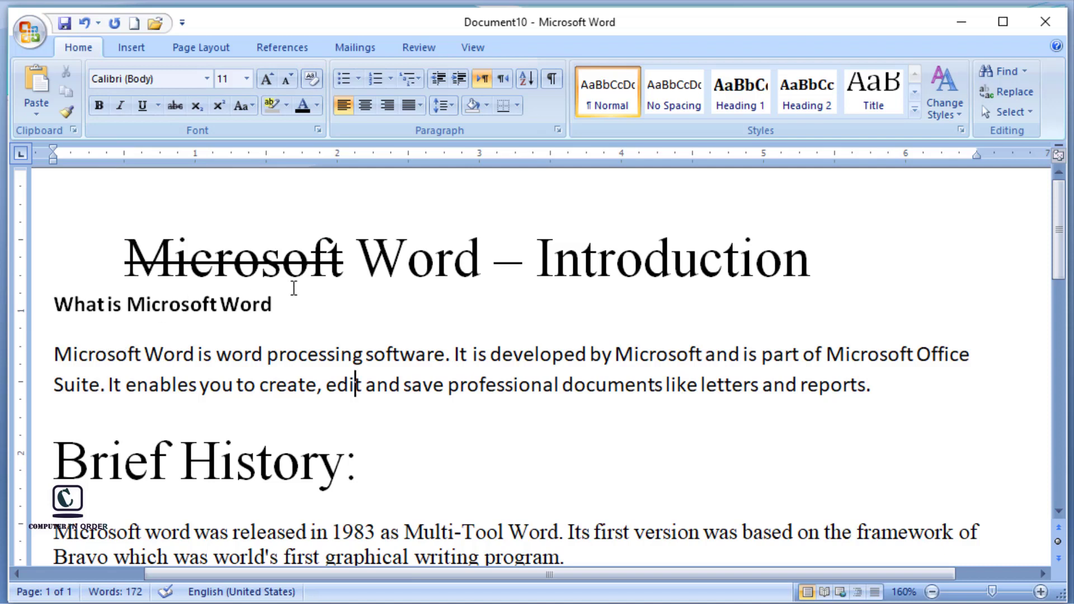
click(84, 23)
click(428, 356)
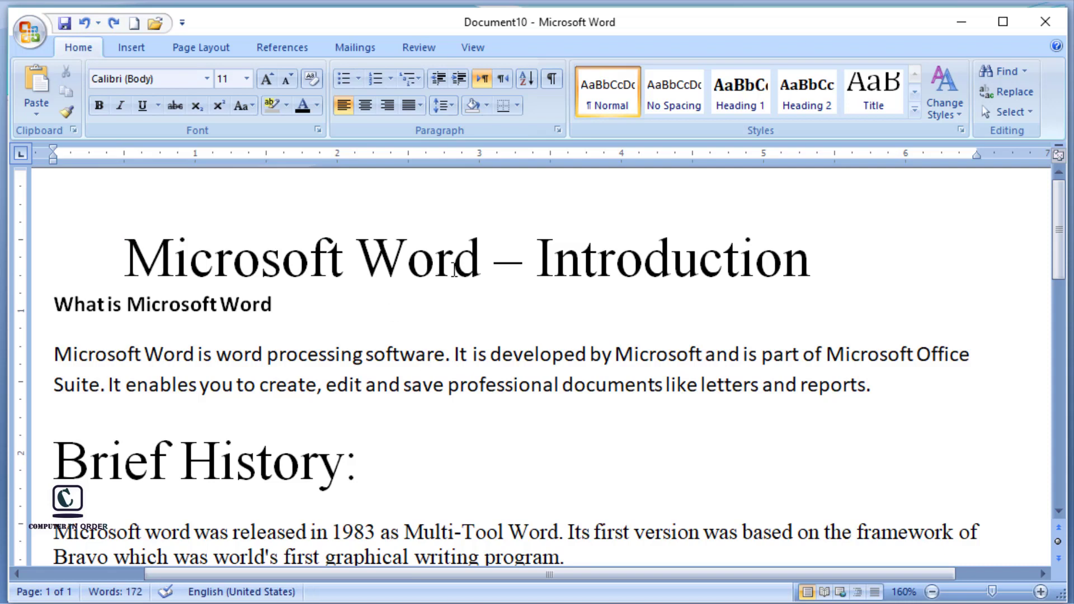
Set the font color of "Microsoft Word" in the title to the standard red
drag(482, 265, 283, 246)
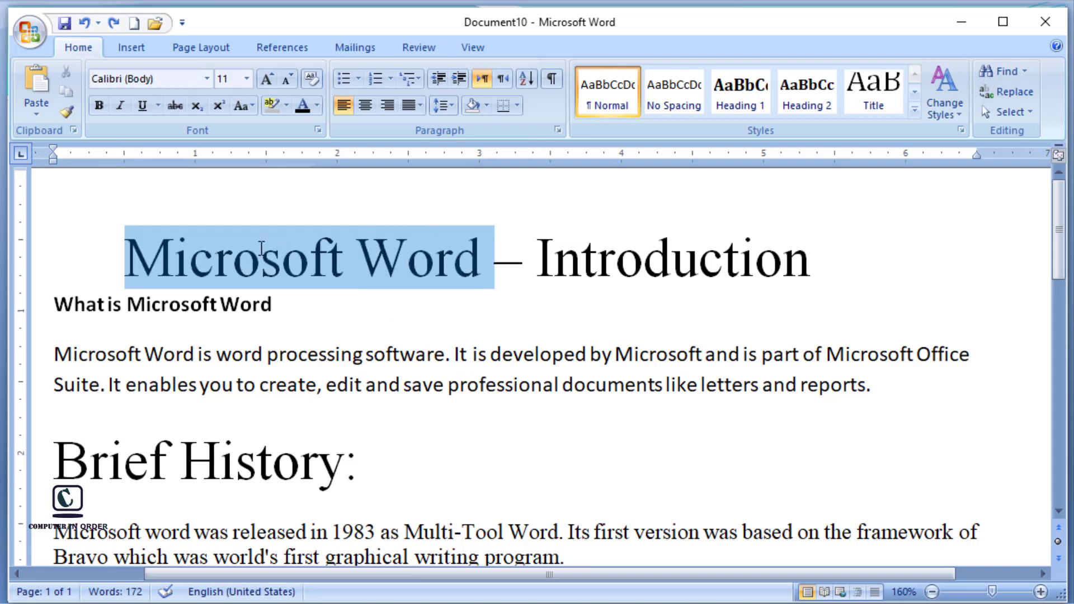
click(317, 108)
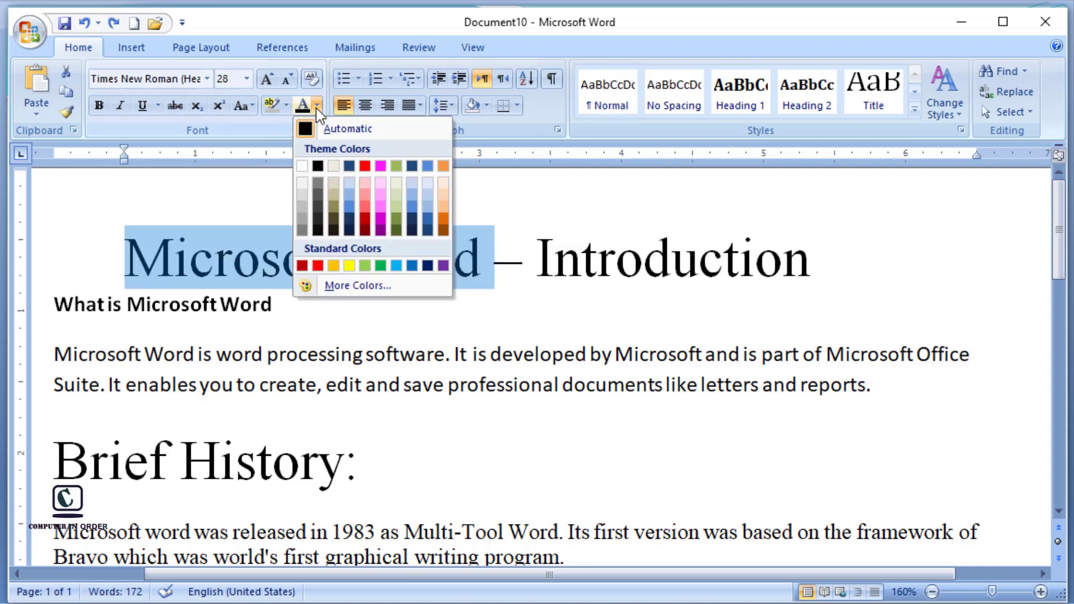
click(319, 266)
click(415, 354)
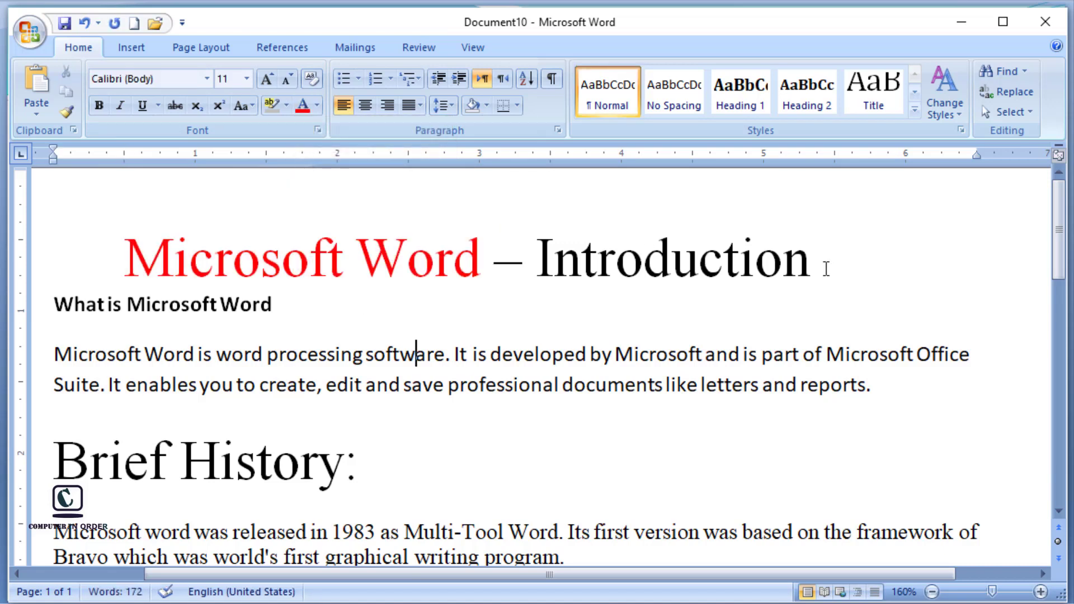
Set the font color of the word "Introduction" in the title to the standard dark blue
drag(826, 269, 535, 260)
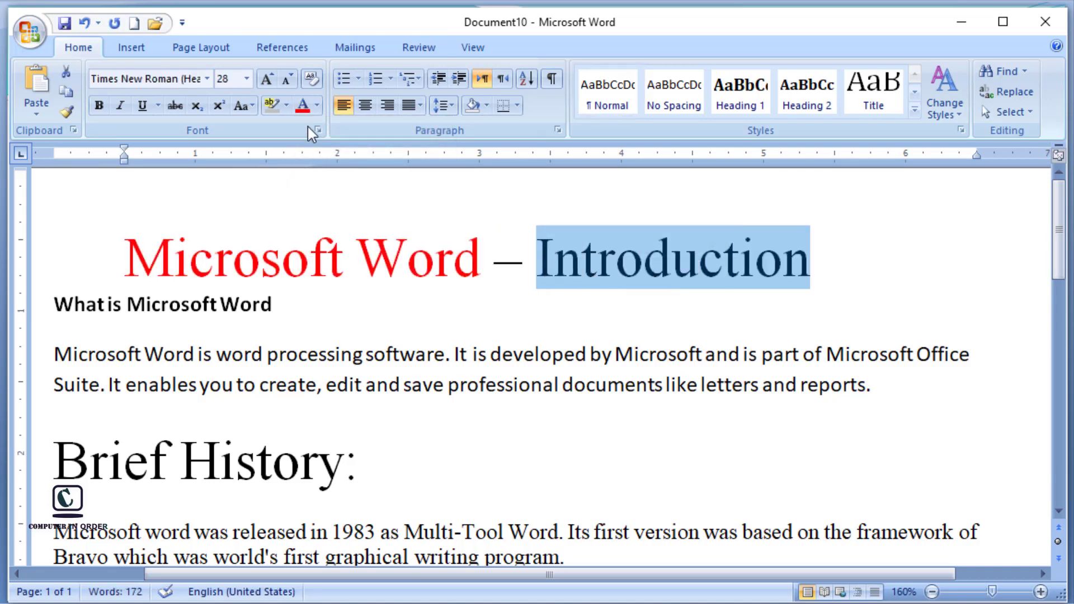
click(318, 108)
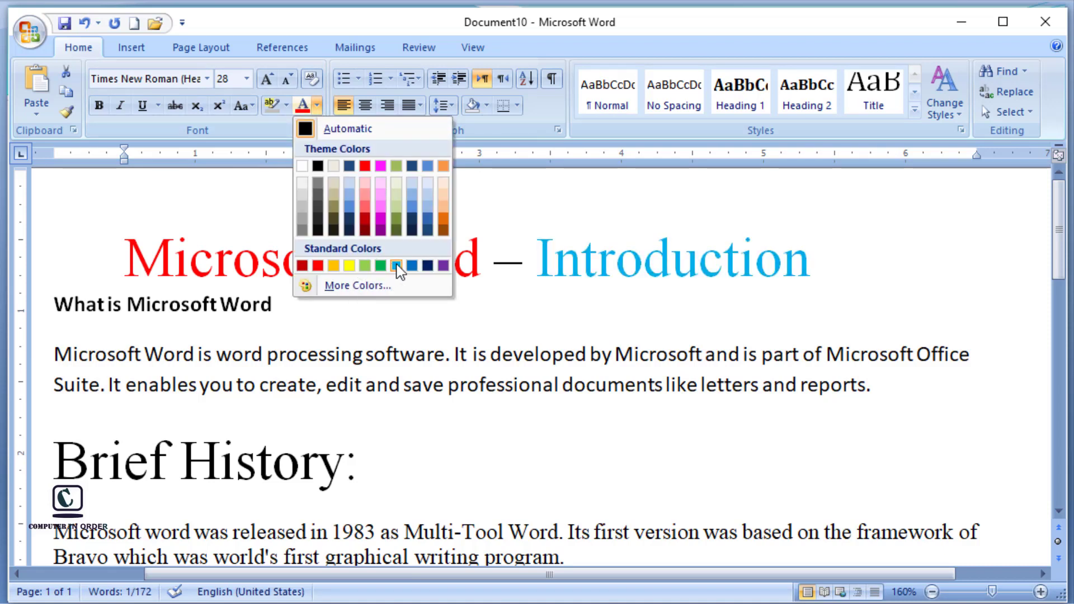
click(427, 266)
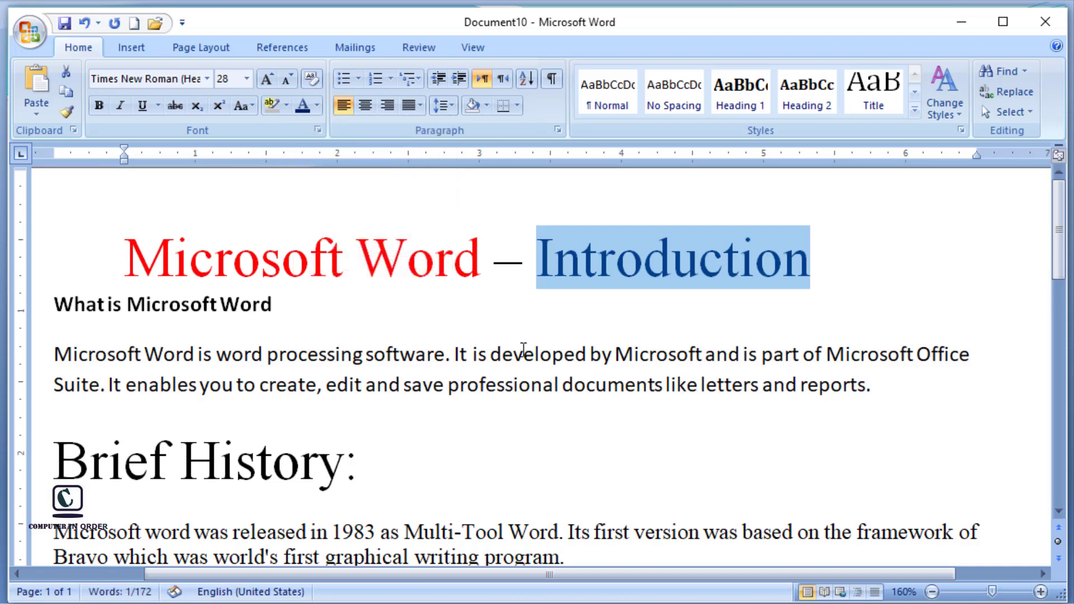
click(524, 353)
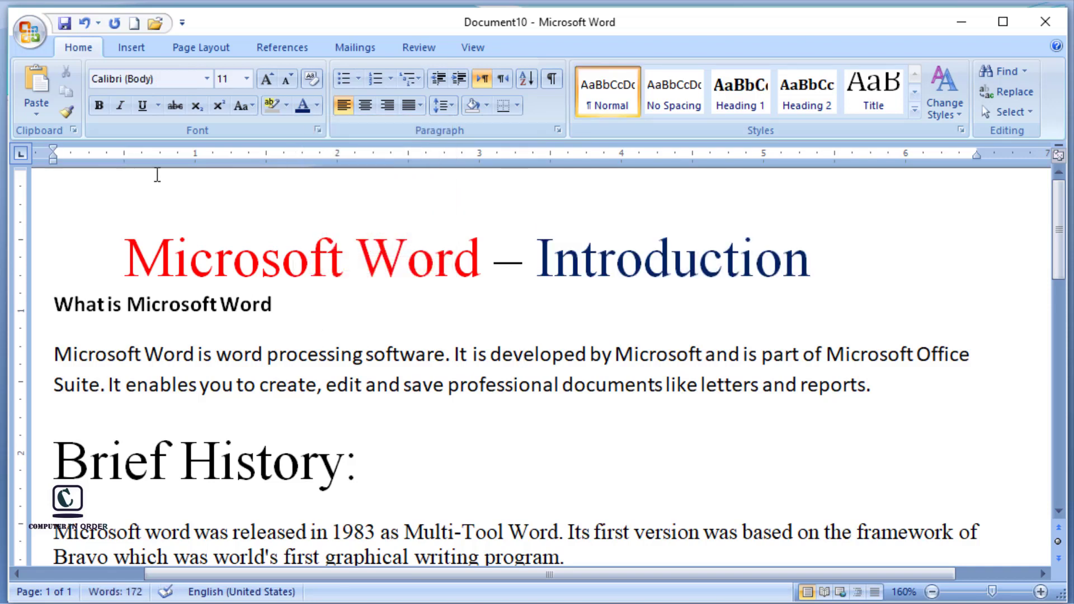
Highlight the whole title "Microsoft Word – Introduction" in blue
drag(128, 249, 835, 257)
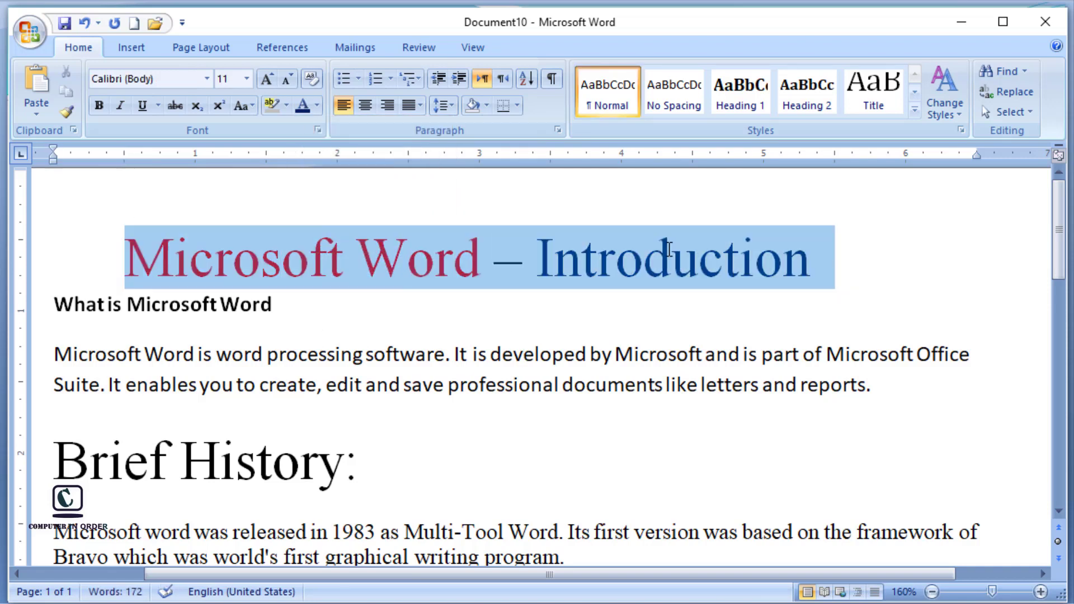
click(285, 106)
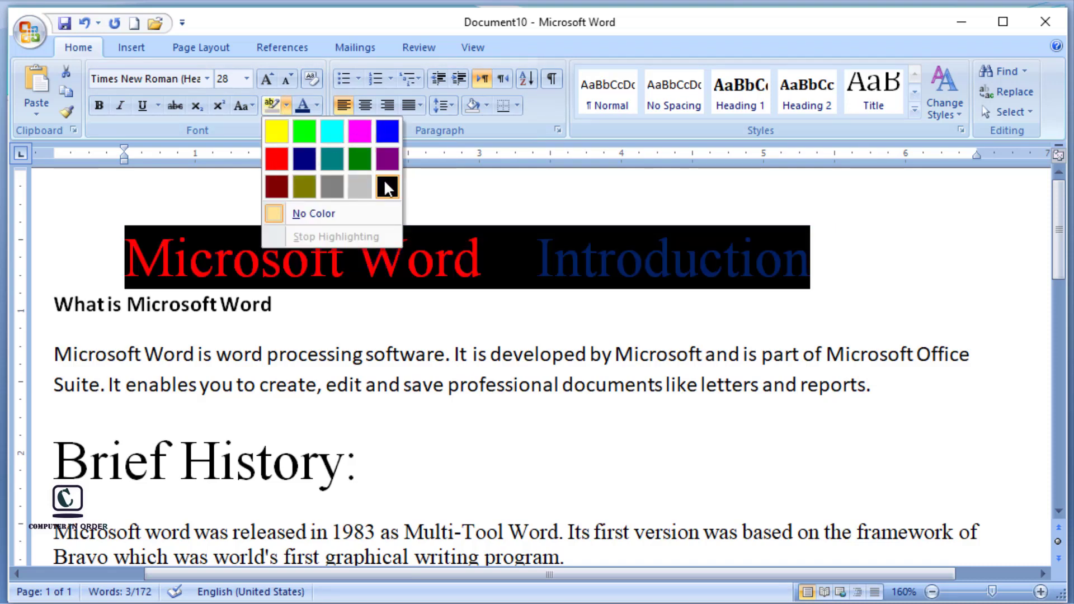
click(387, 134)
click(436, 303)
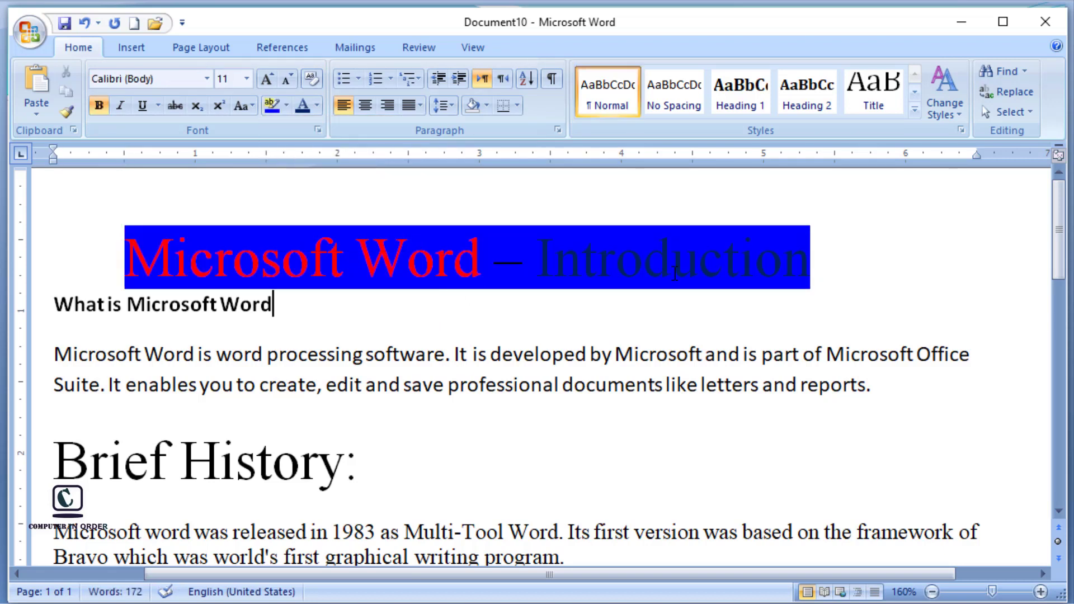
Remove the text highlight from the whole title by setting it to No Color
click(812, 252)
drag(812, 253, 495, 253)
drag(122, 247, 604, 273)
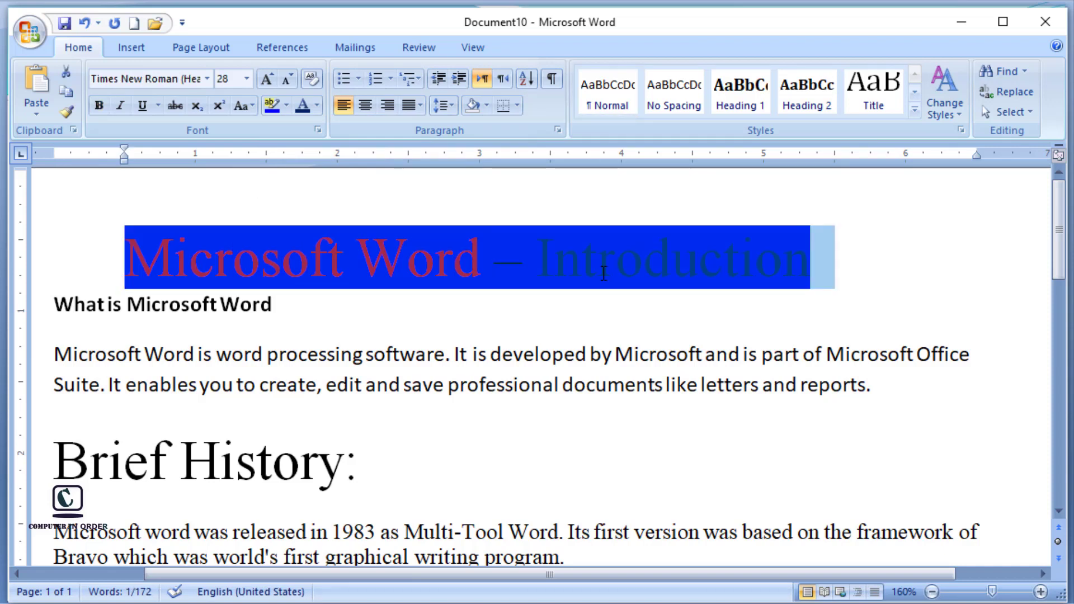
drag(736, 265, 727, 262)
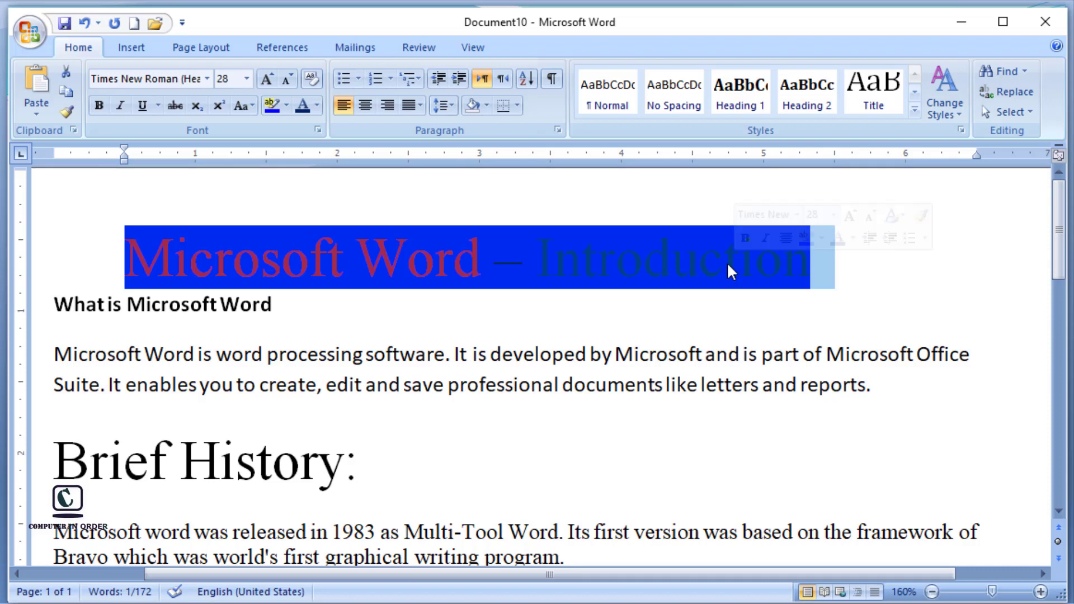
click(286, 109)
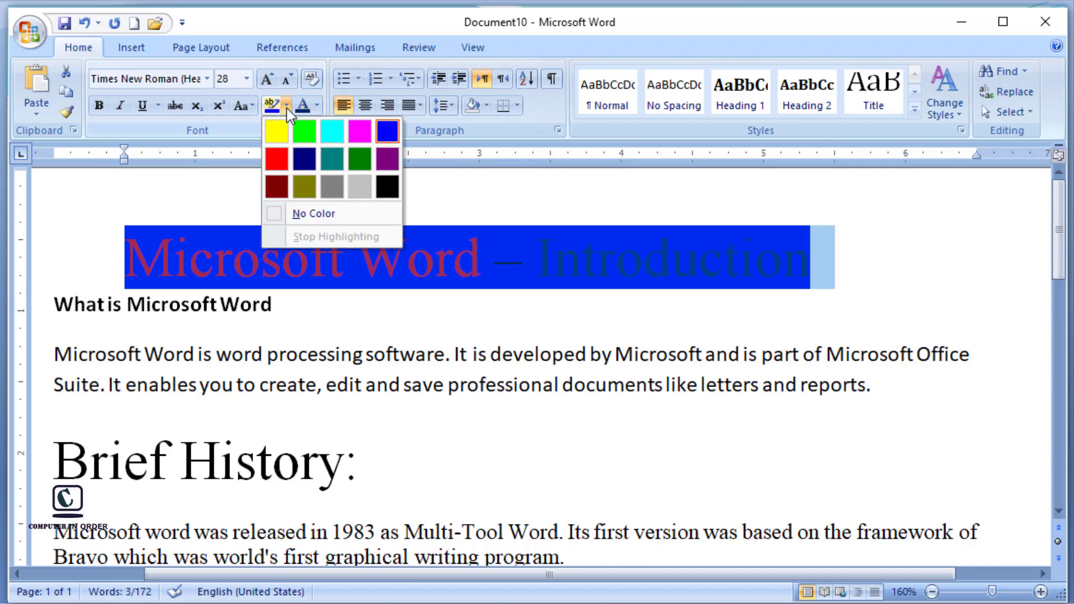
click(324, 218)
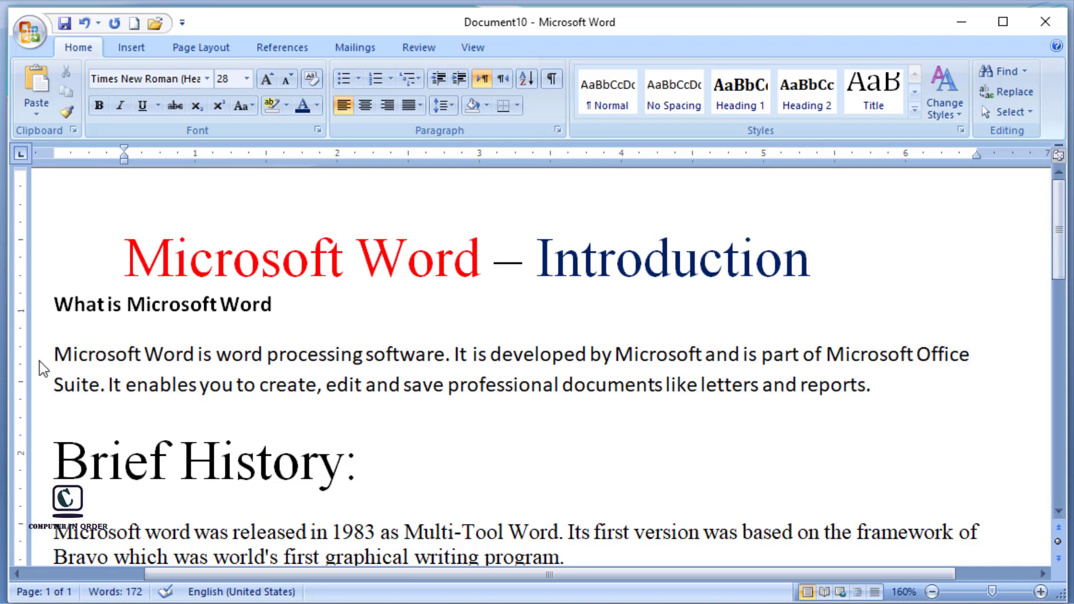
Apply Sentence case to the paragraph below the "What is Microsoft Word" heading, and change it to lowercase
drag(54, 353, 891, 385)
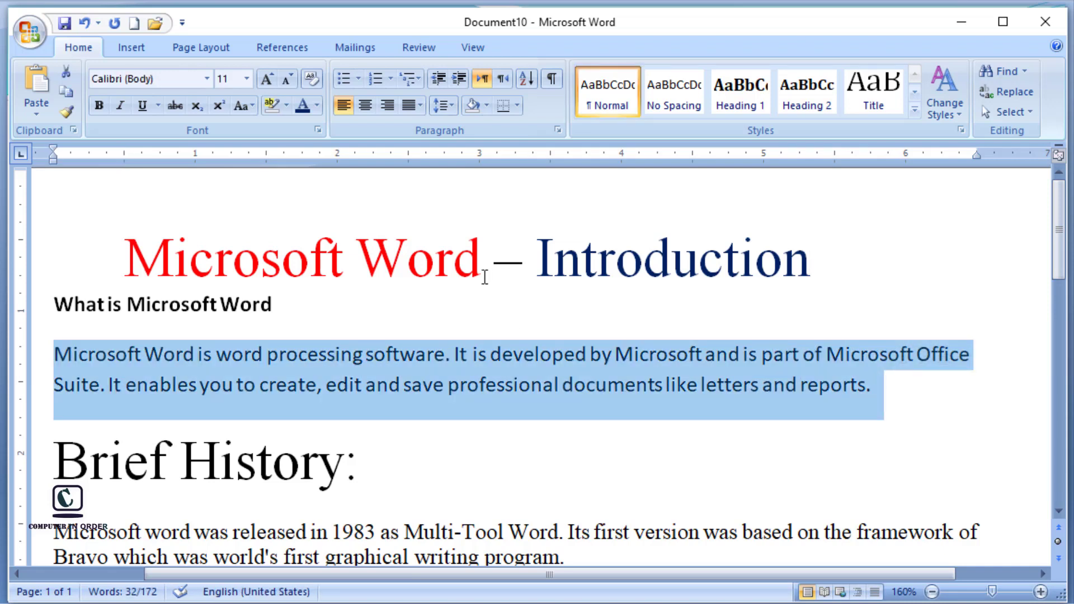
click(252, 108)
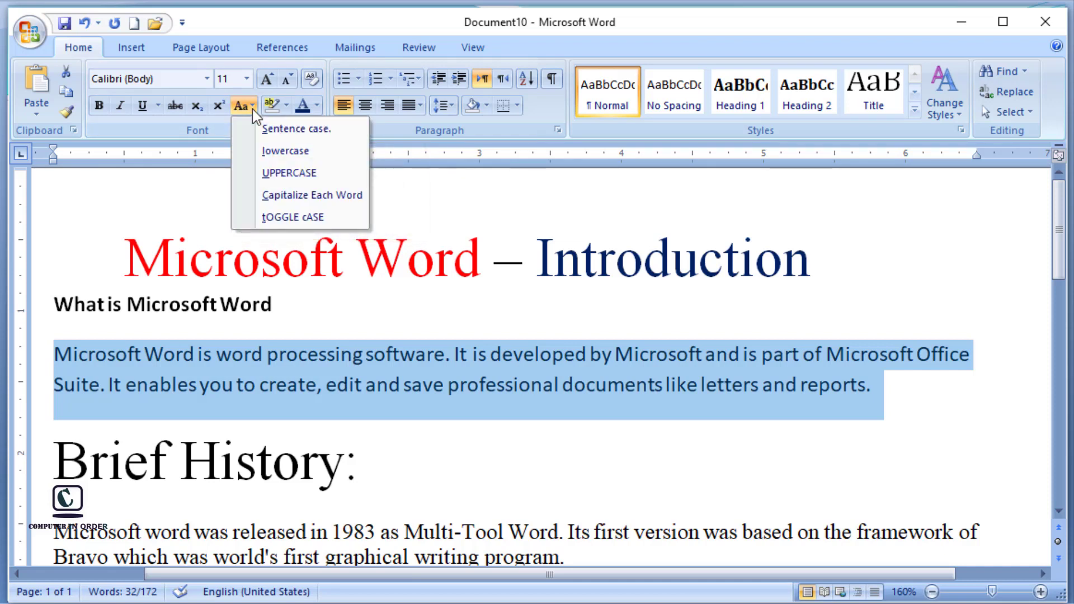
click(307, 133)
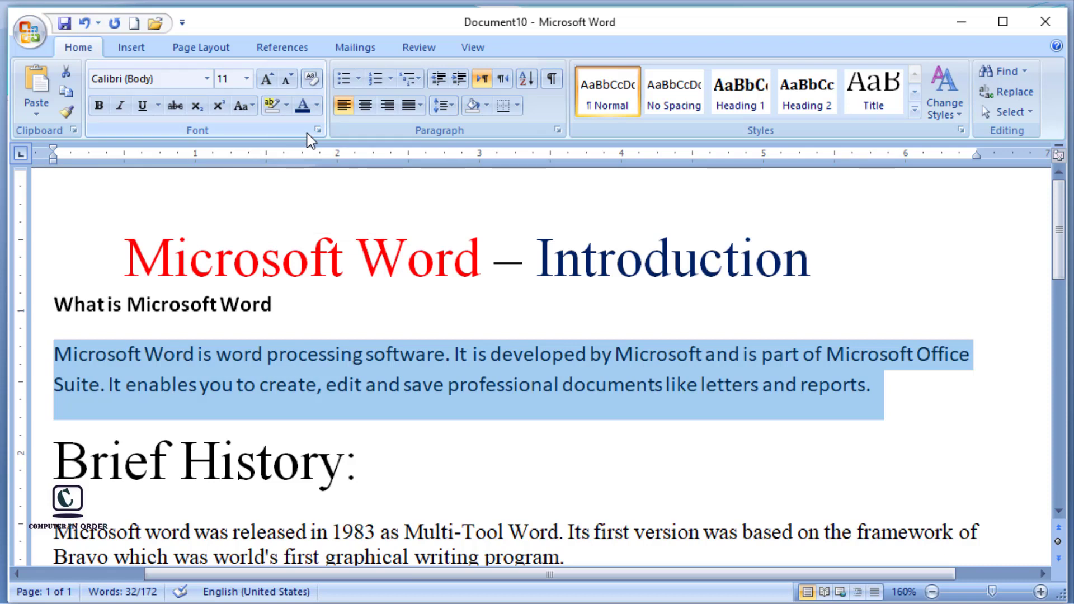
click(253, 106)
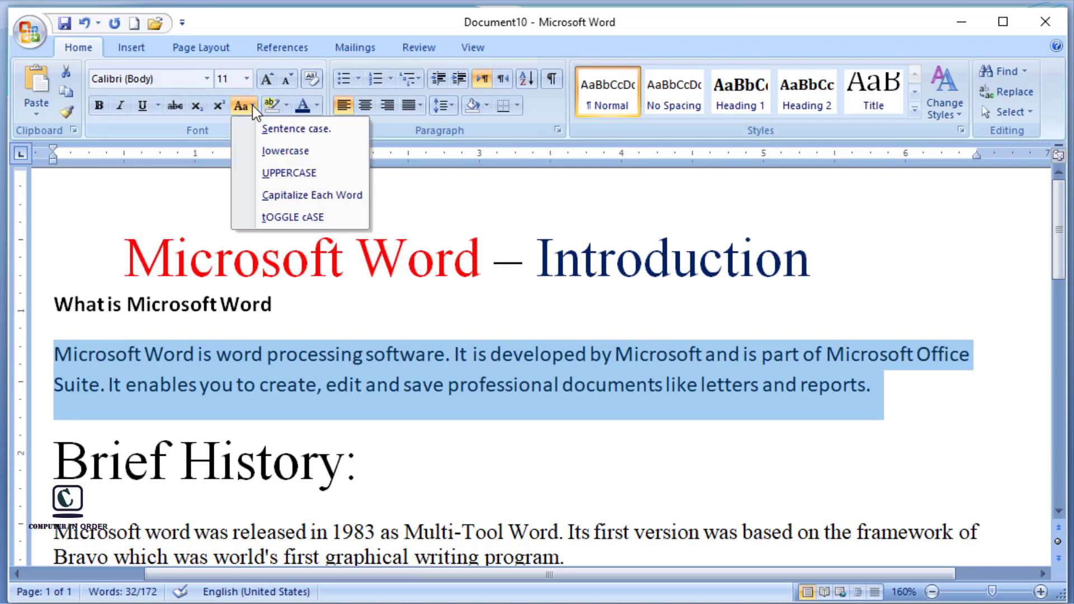
click(274, 154)
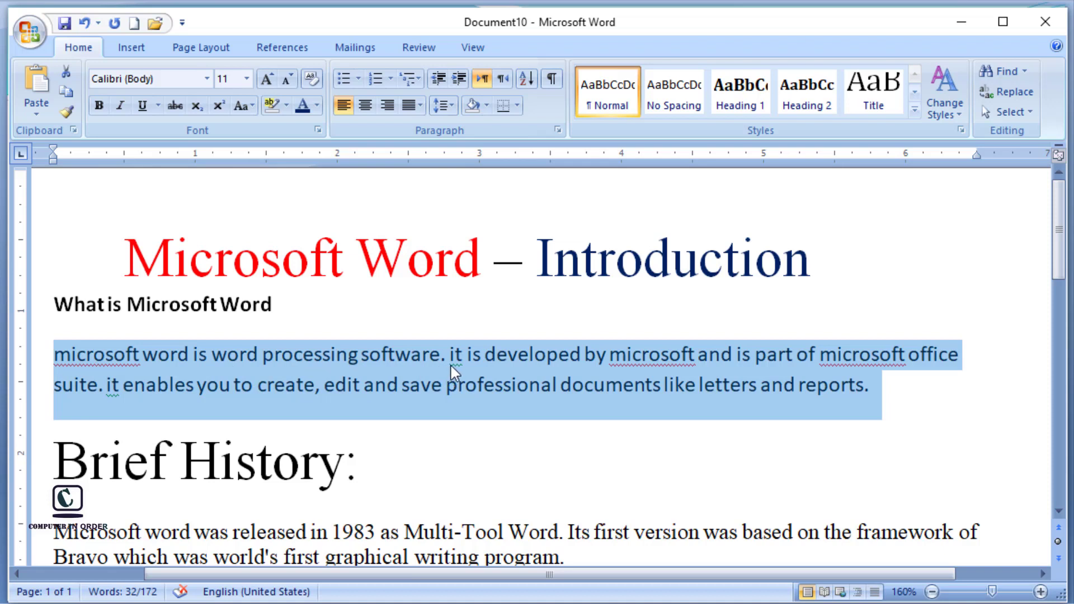
Change the paragraph below the "What is Microsoft Word" heading to UPPERCASE, and switch it to Capitalize Each Word
click(245, 111)
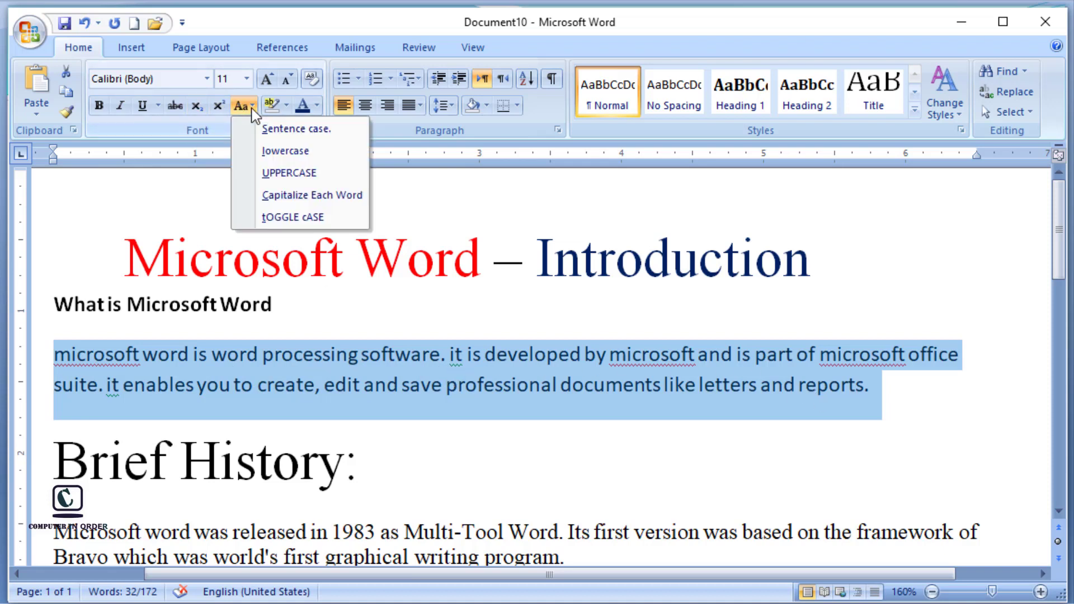
click(282, 175)
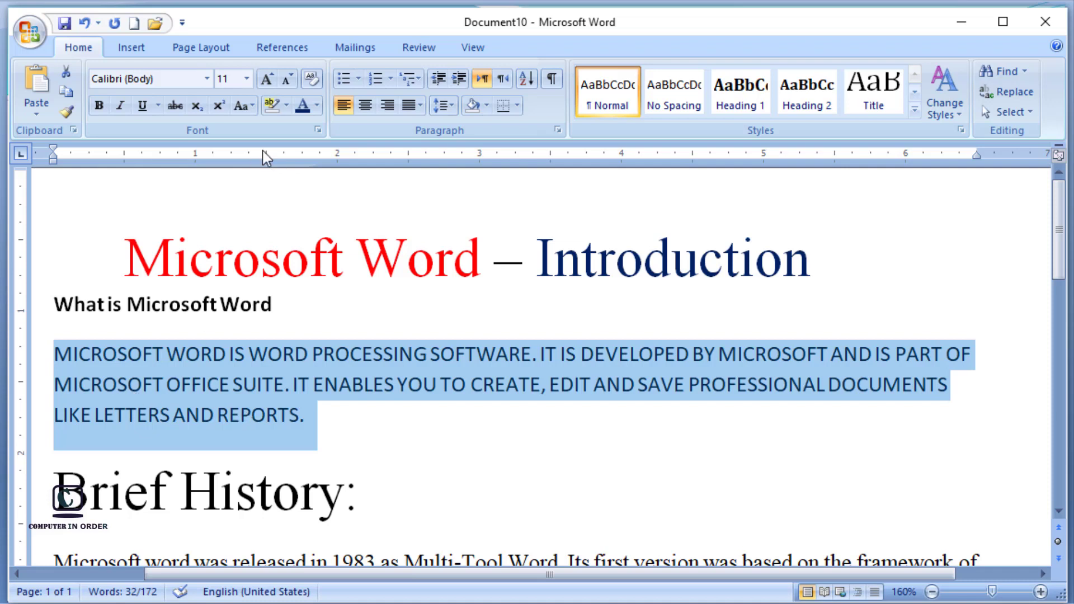
click(252, 108)
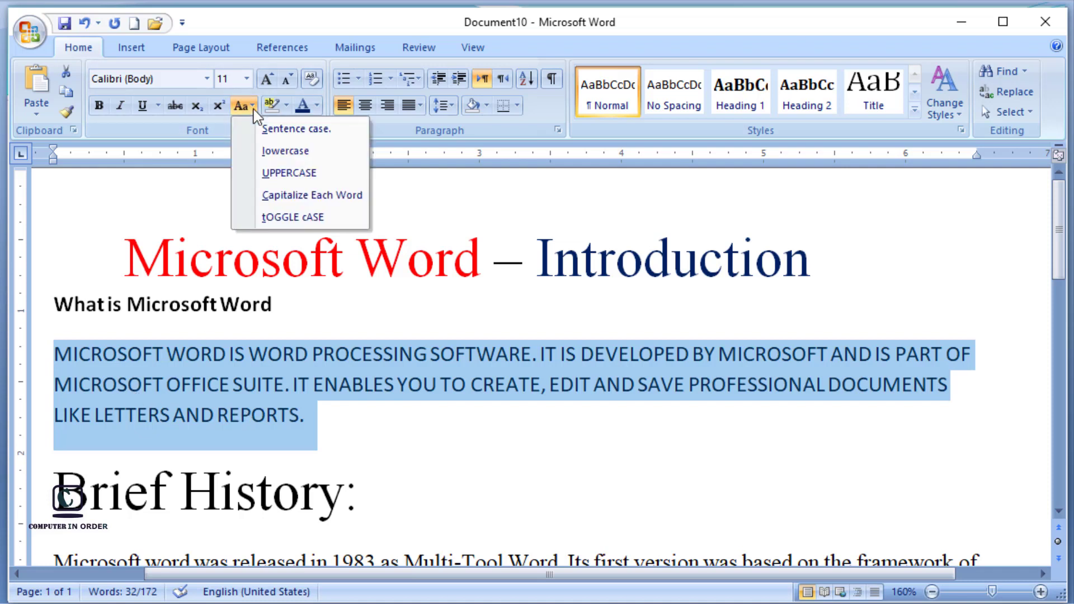
click(284, 197)
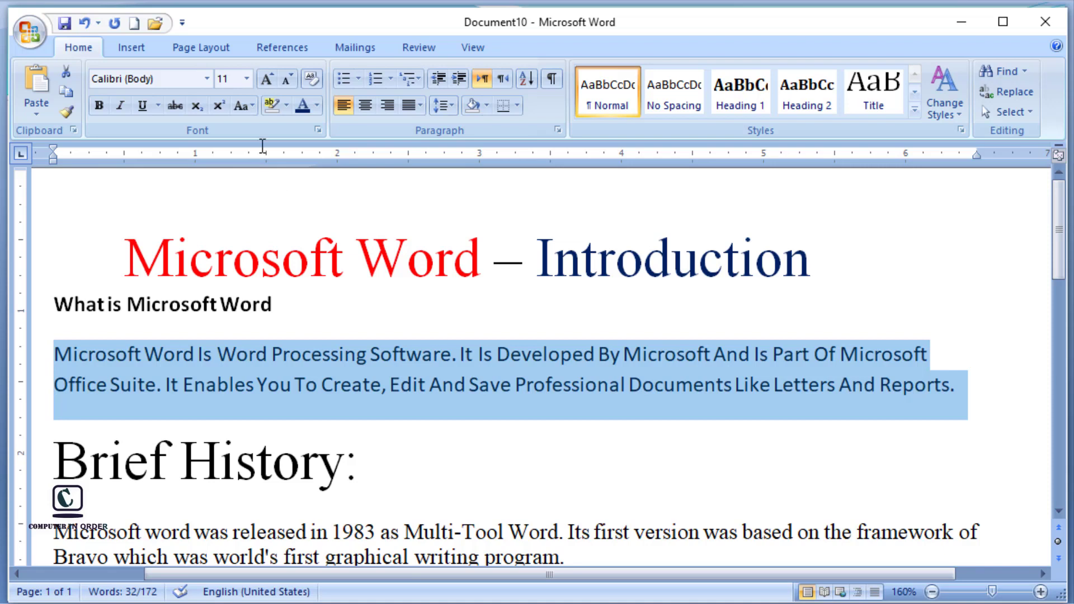
Apply tOGGLE cASE to the paragraph below the "What is Microsoft Word" heading, and return it to Sentence case
click(253, 105)
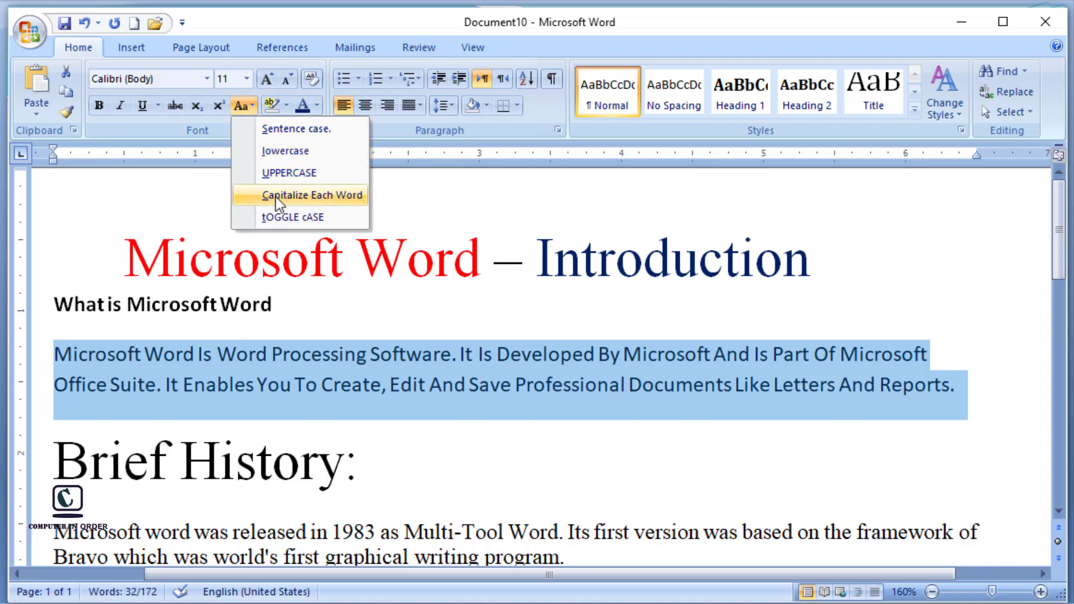
click(281, 218)
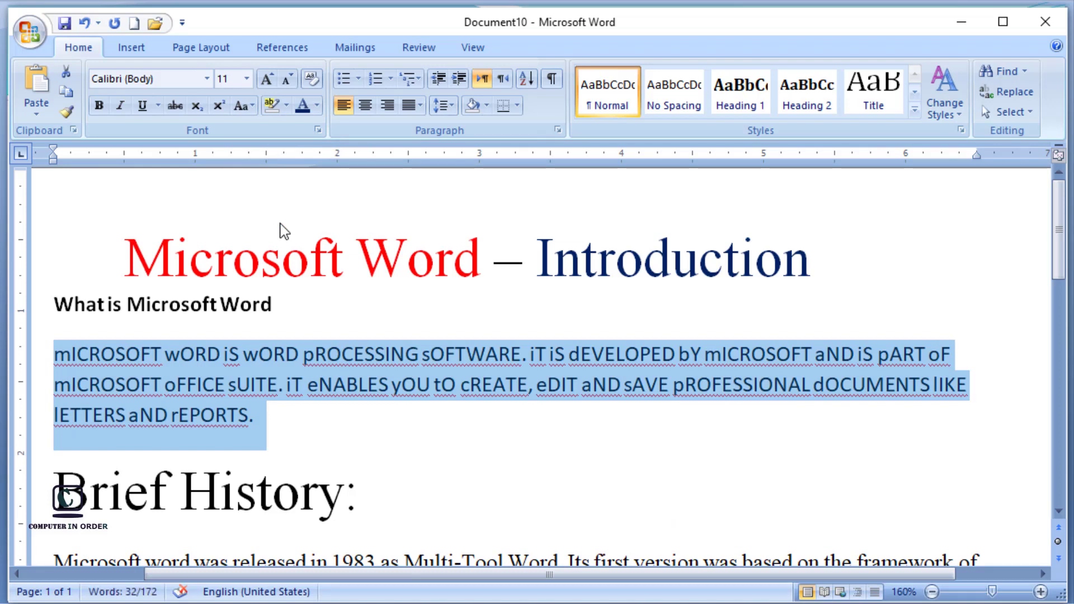
click(253, 106)
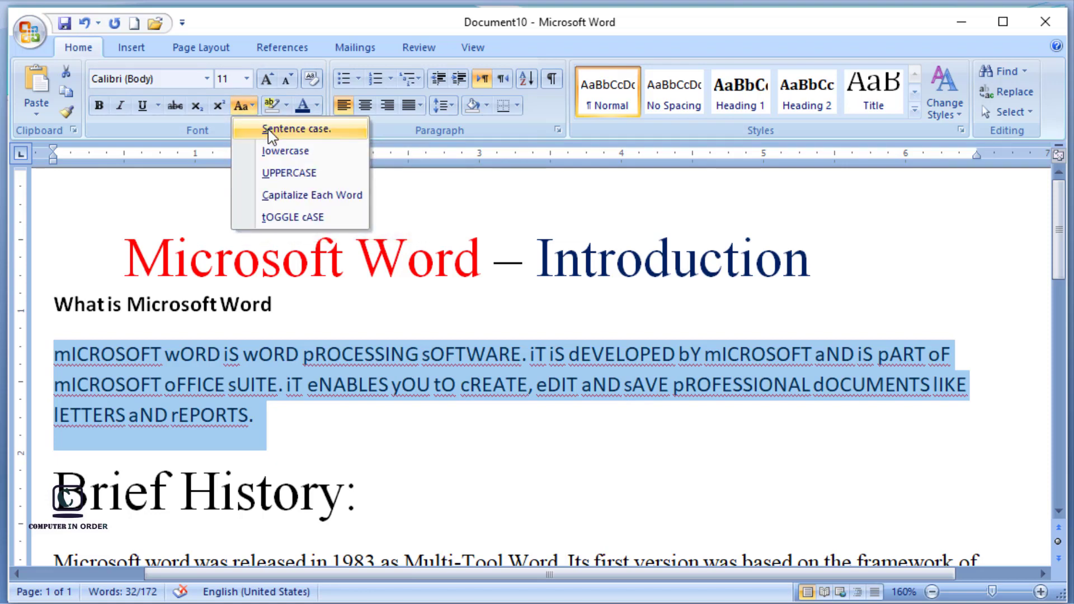
click(267, 129)
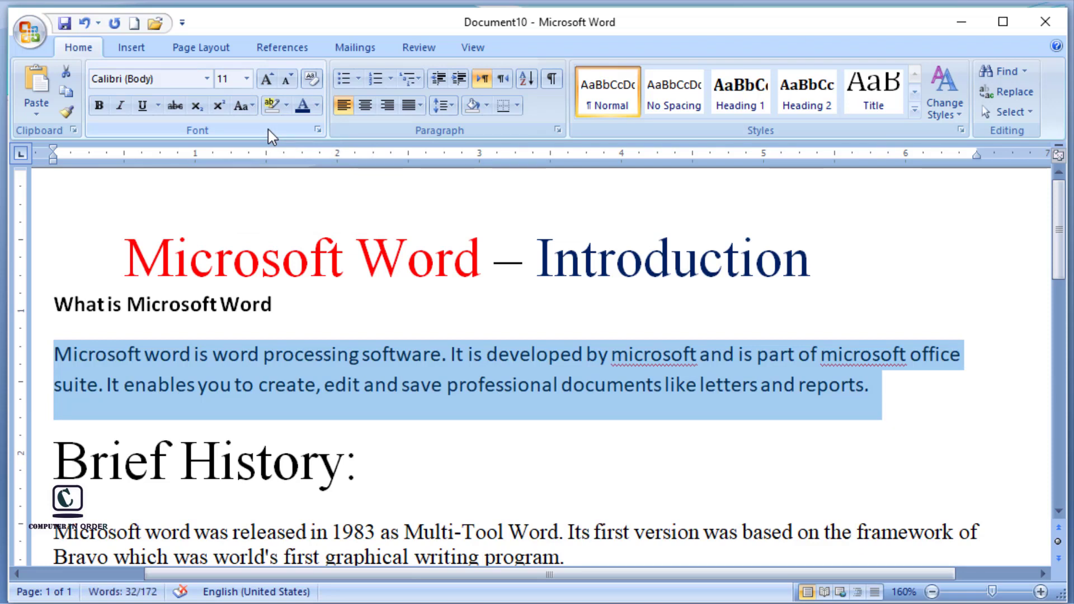
click(722, 467)
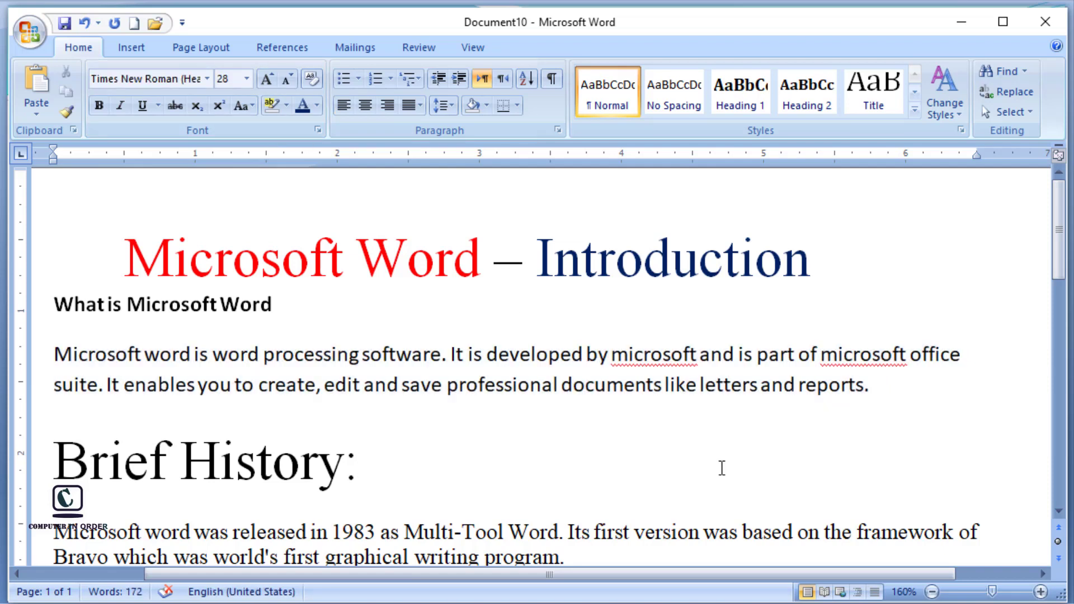